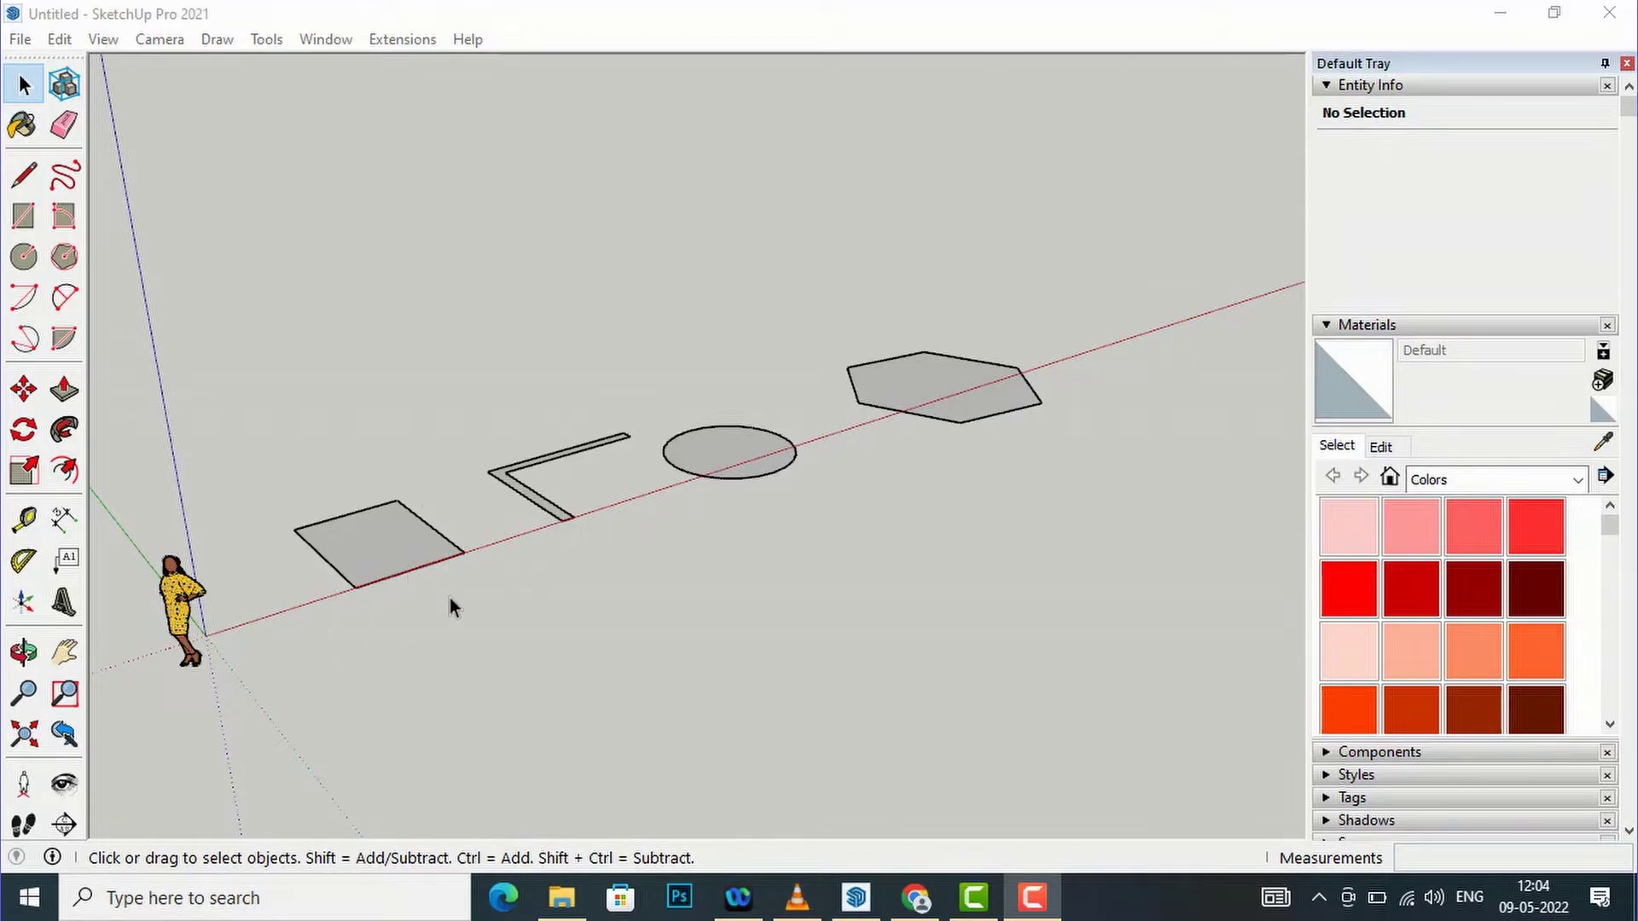
- Push/Pull the flat square face up 10' to form a solid box
{"action": "scroll", "coordinate": [245, 500], "scroll_direction": "up", "scroll_amount": 1}
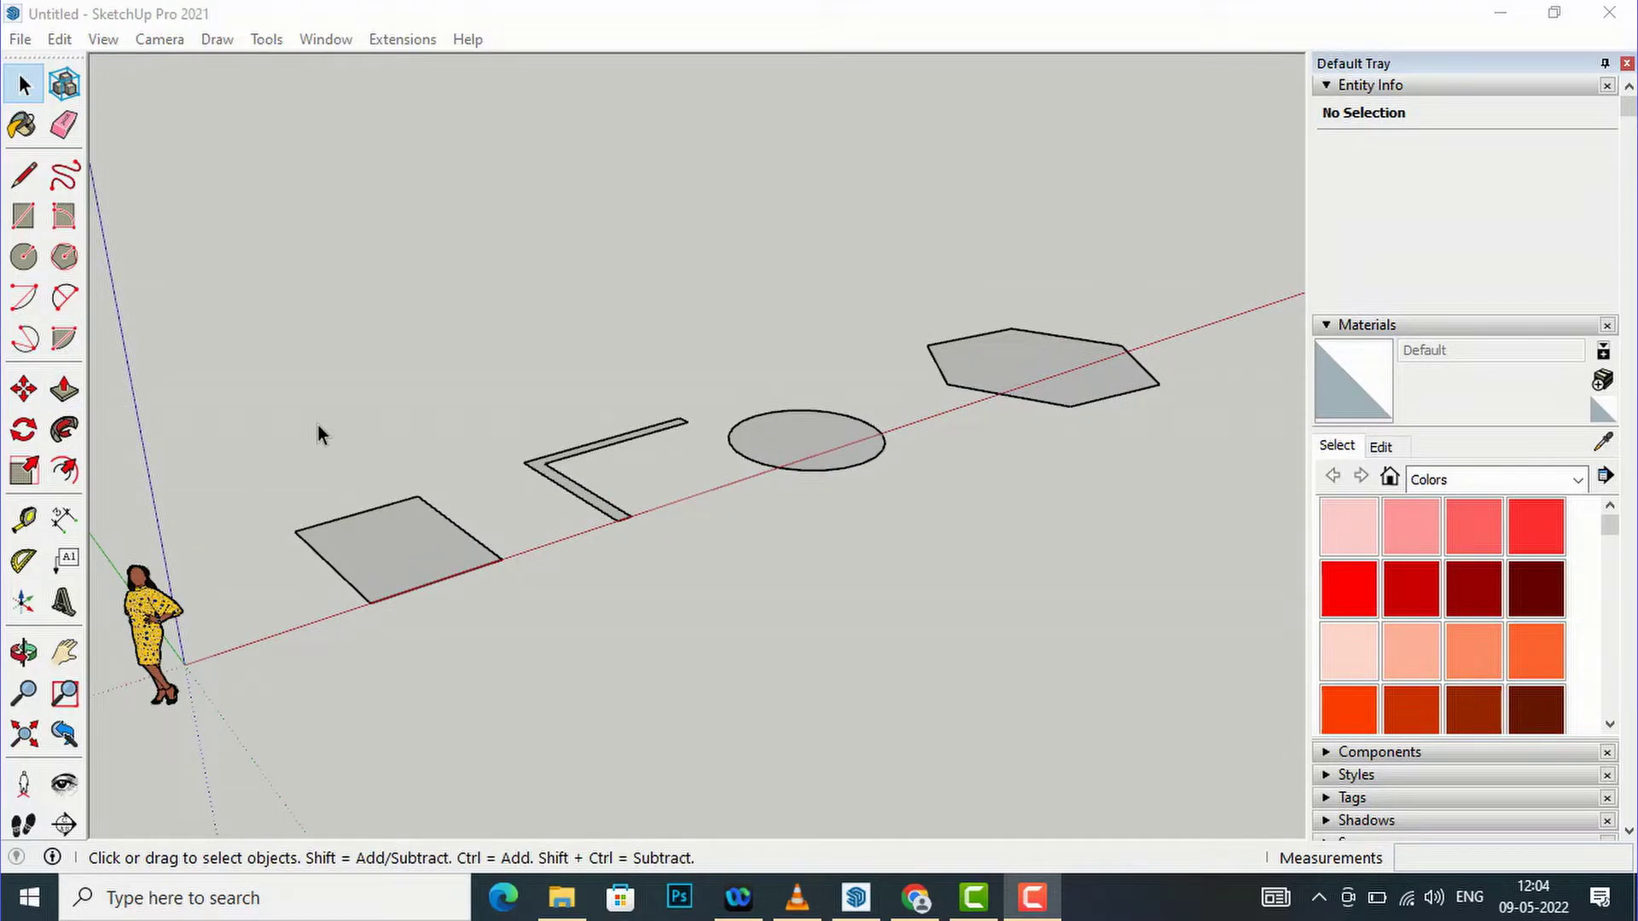
{"action": "left_click", "coordinate": [521, 780]}
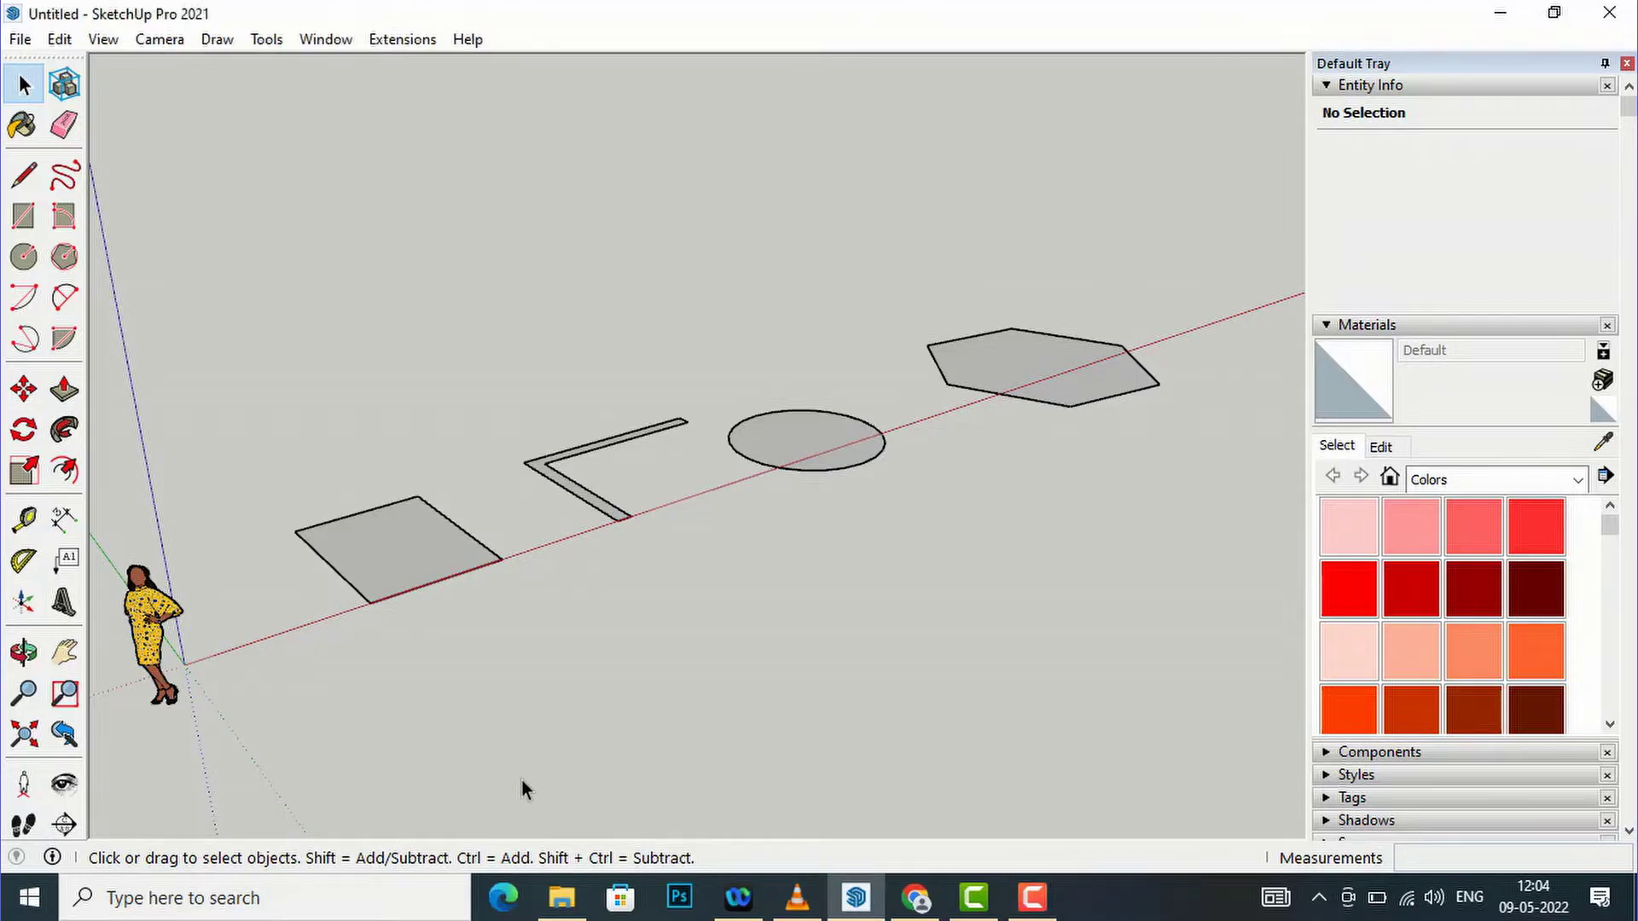
{"action": "key", "text": "p"}
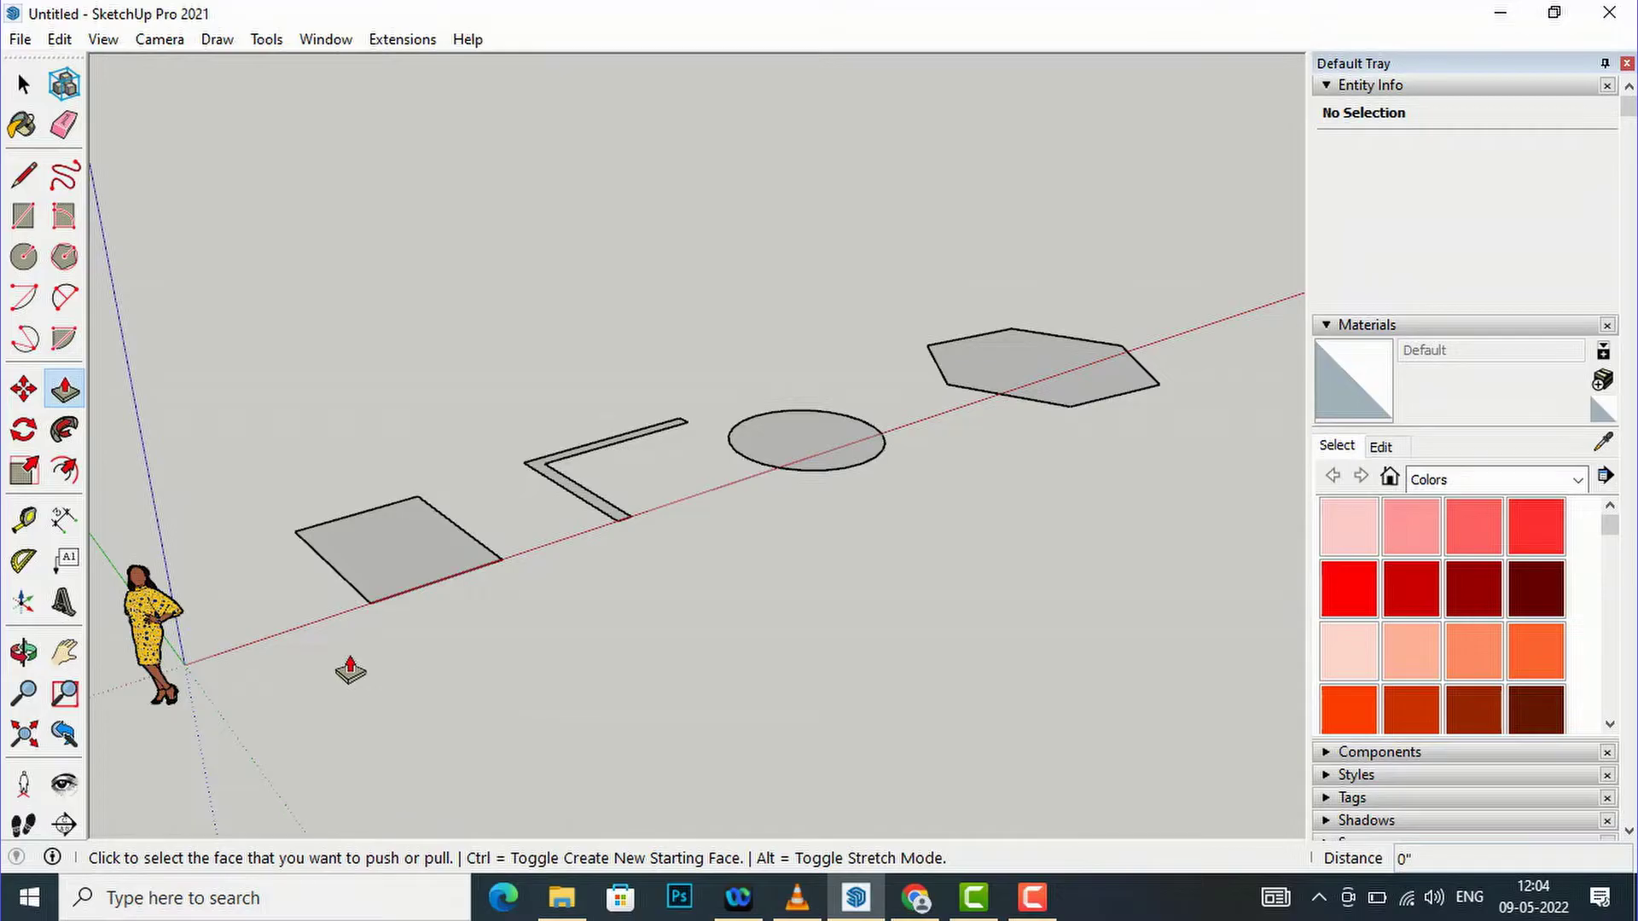
{"action": "scroll", "coordinate": [351, 668], "scroll_direction": "up", "scroll_amount": 1}
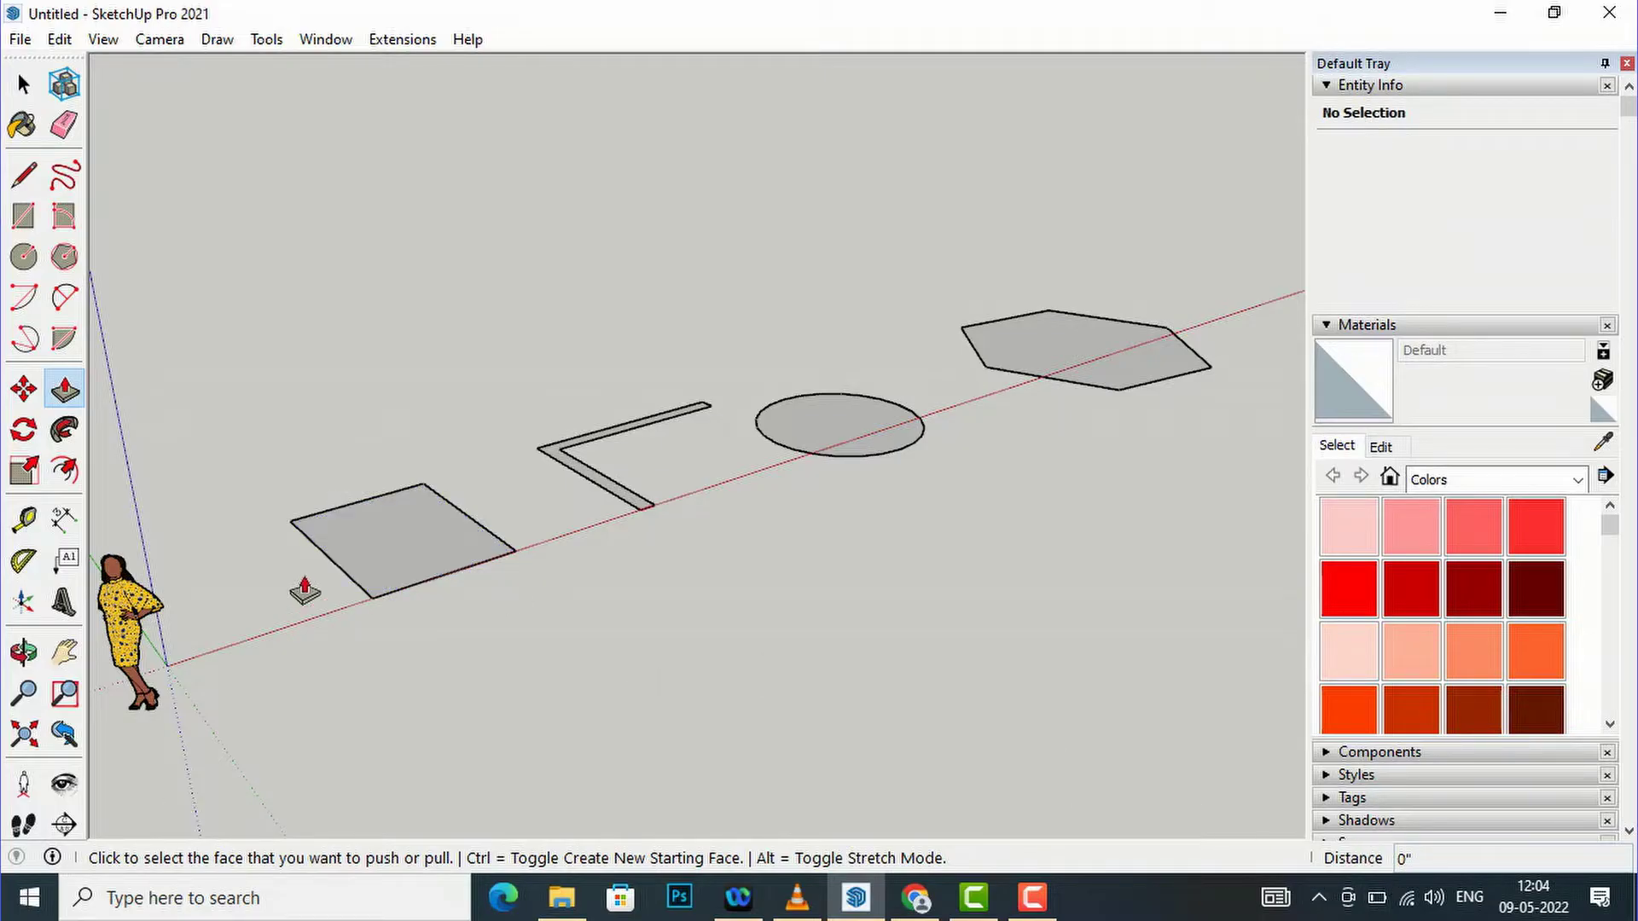
{"action": "left_click", "coordinate": [400, 540]}
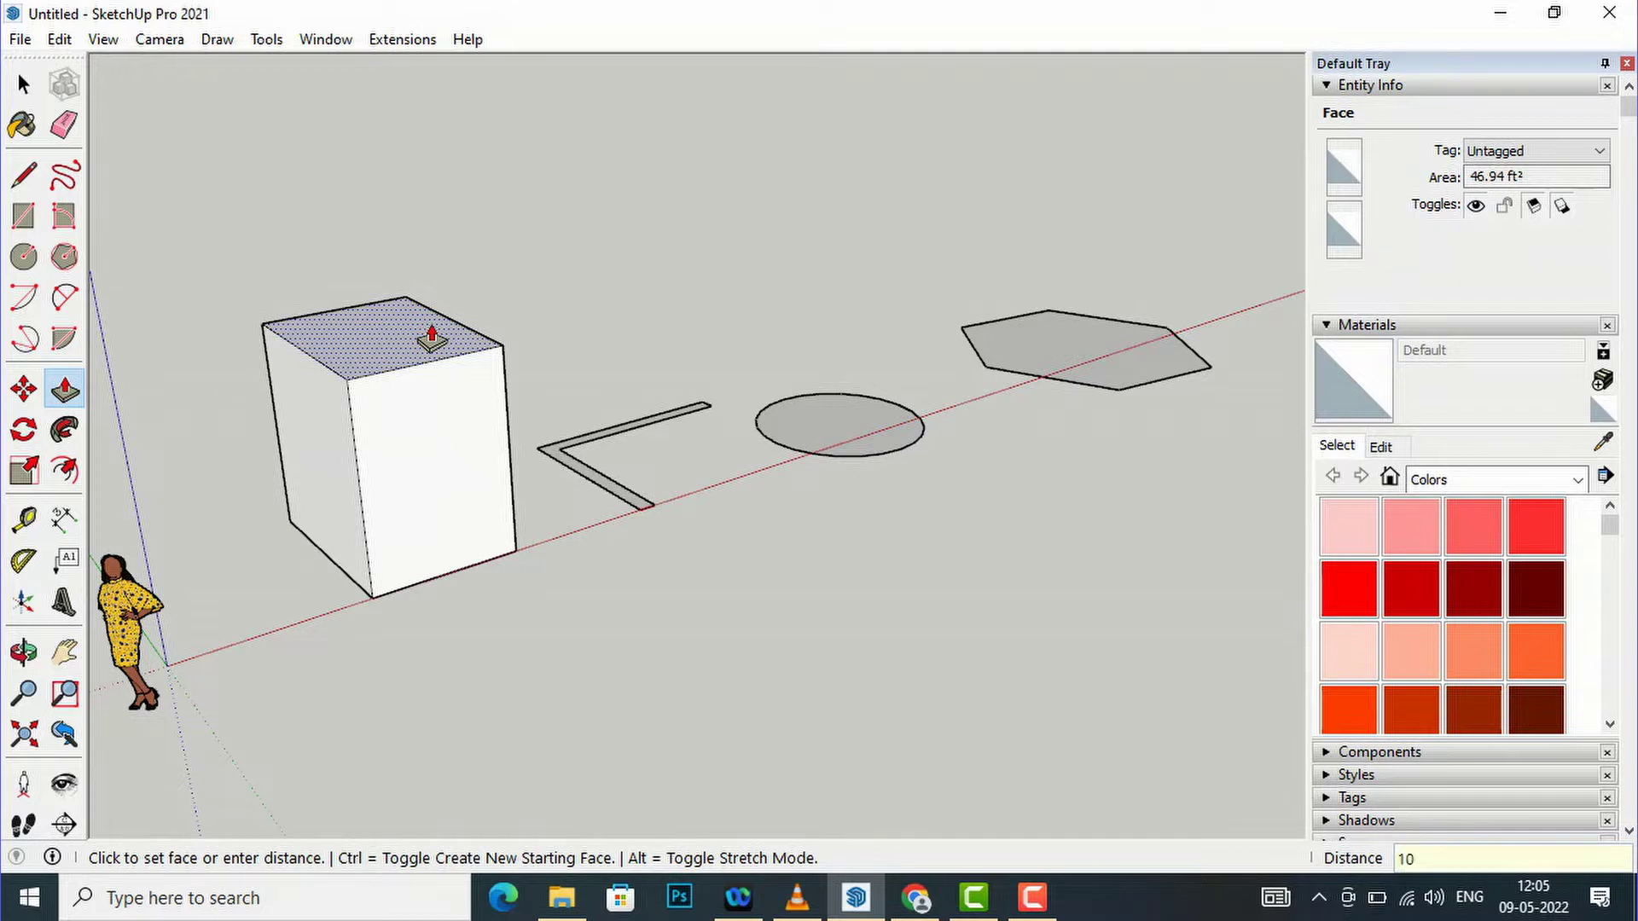
{"action": "key", "text": "Return"}
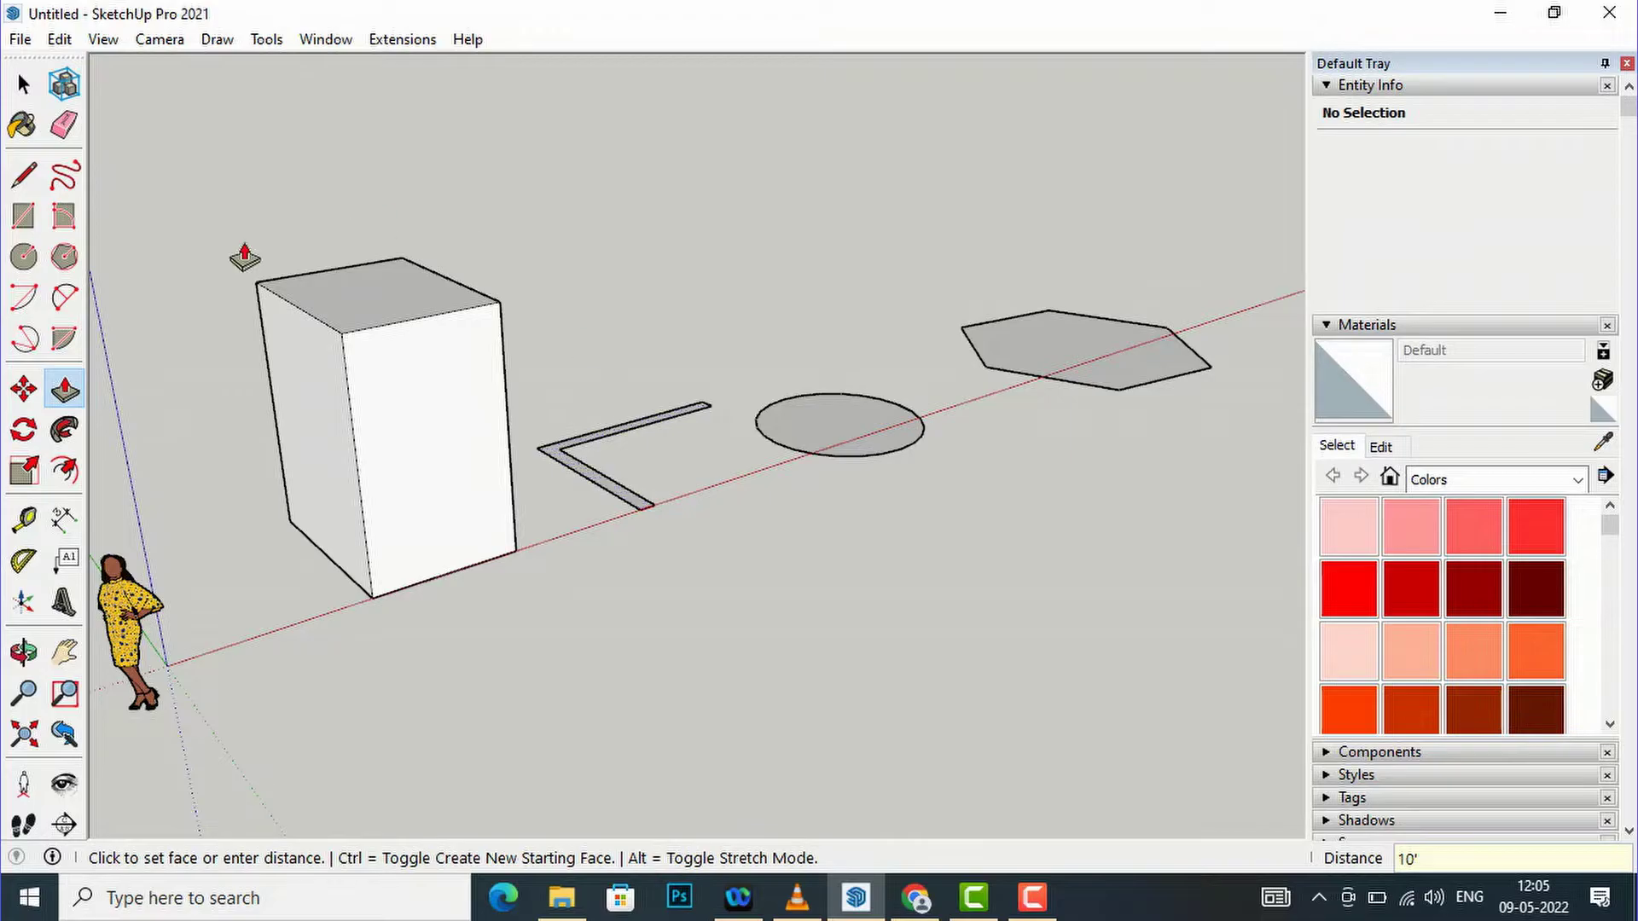
{"action": "scroll", "coordinate": [245, 258], "scroll_direction": "up", "scroll_amount": 1}
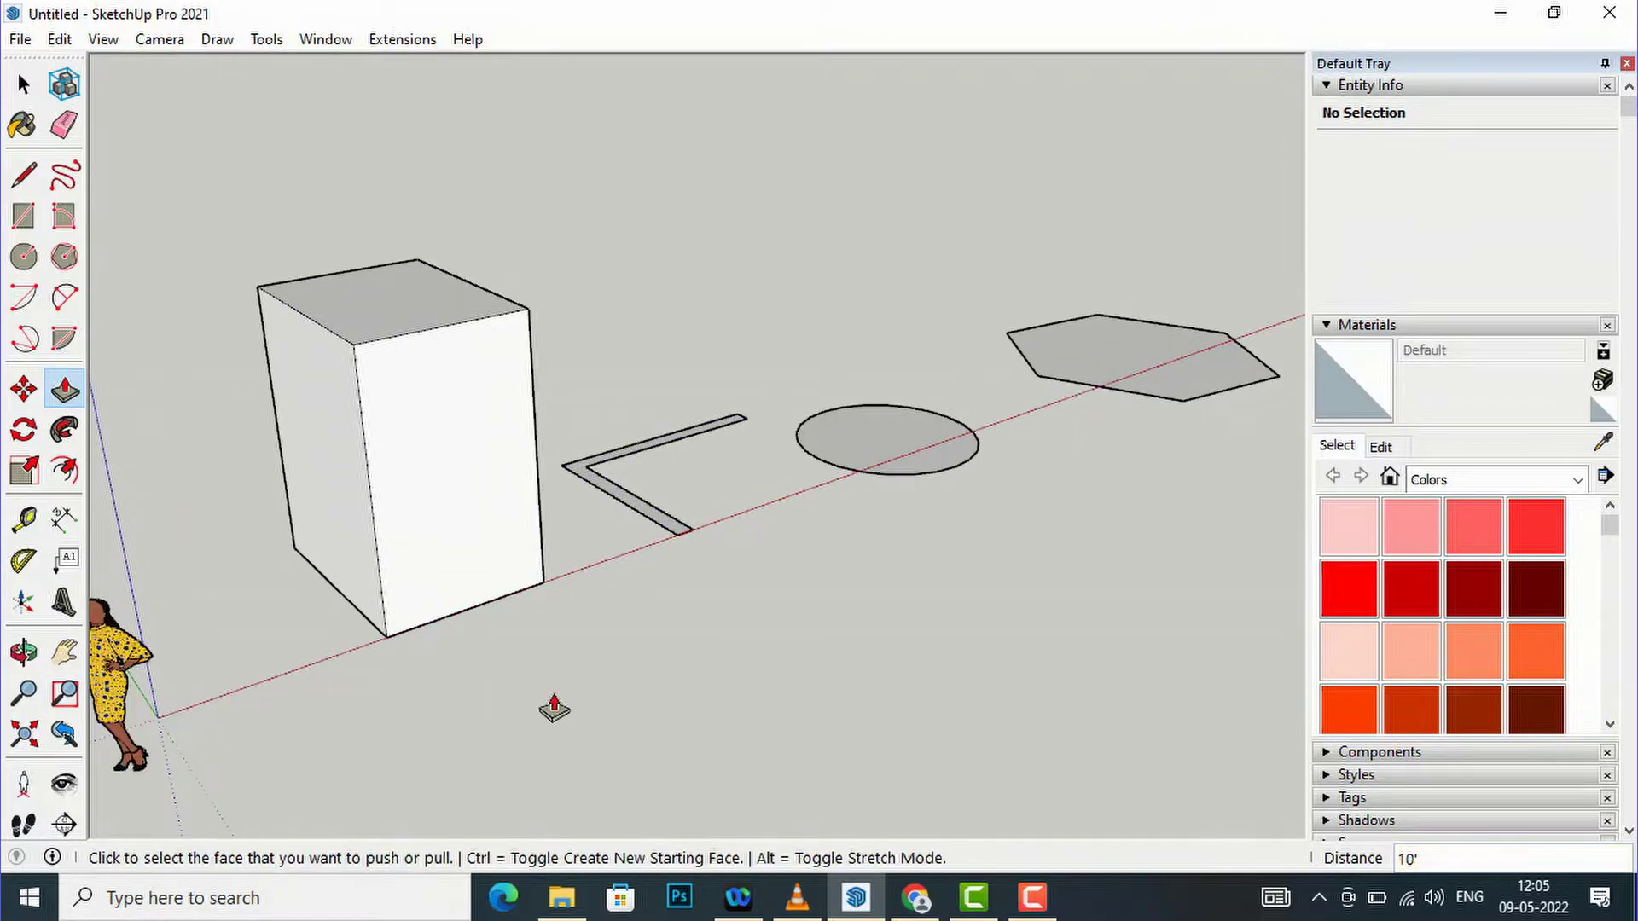
{"action": "left_click", "coordinate": [302, 374]}
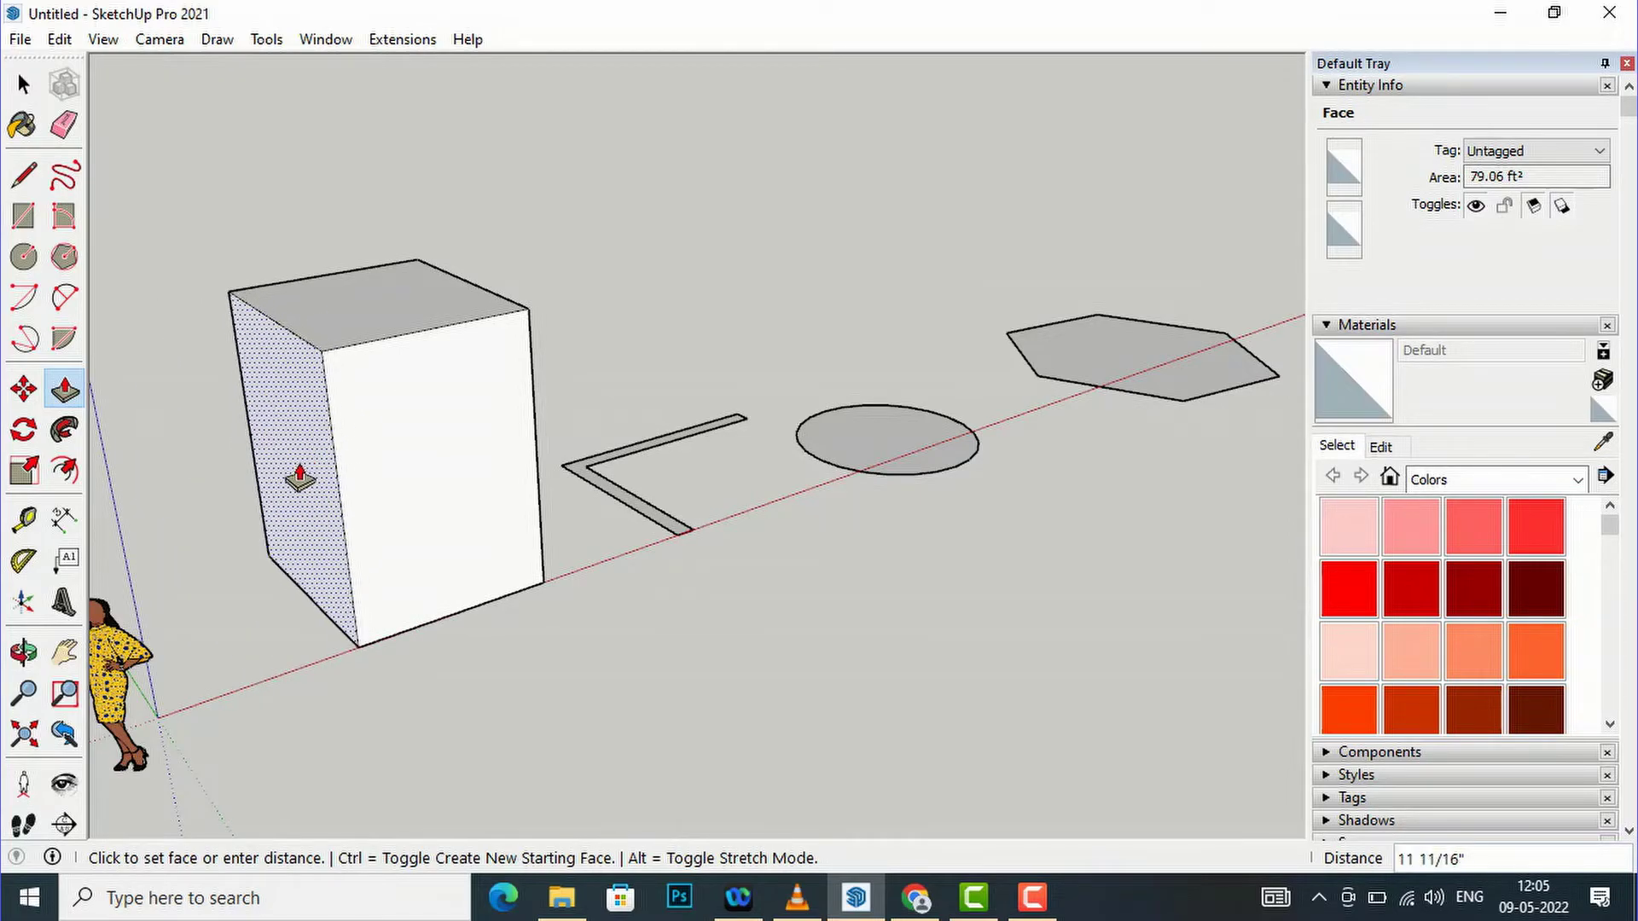
{"action": "type", "text": "12"}
{"action": "key", "text": "Return"}
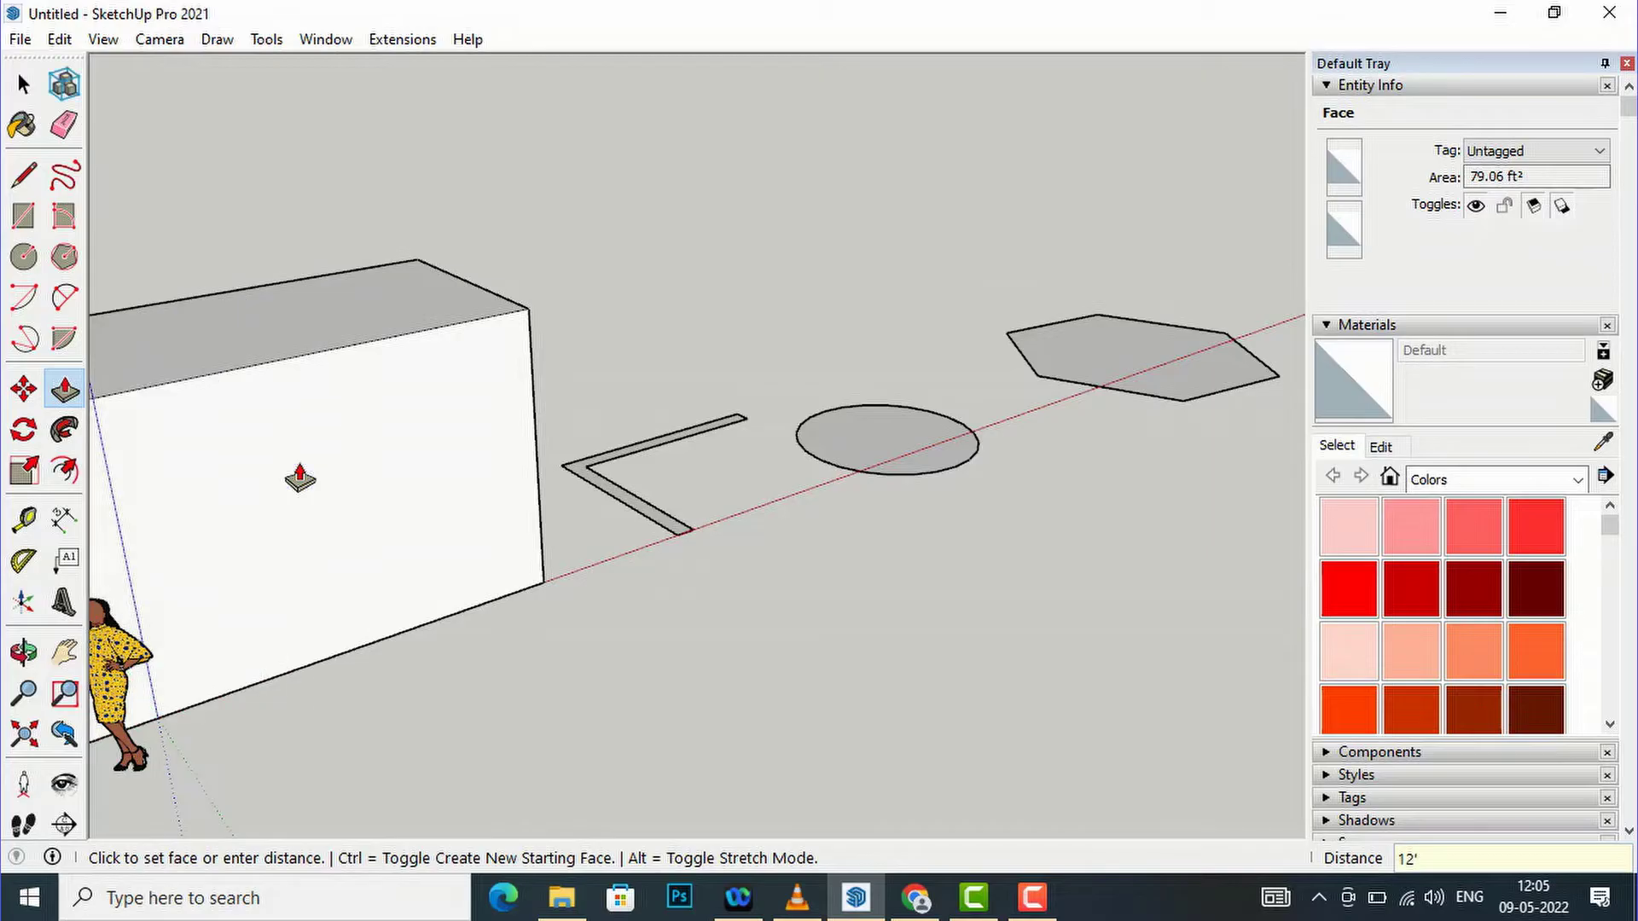
{"action": "scroll", "coordinate": [848, 391], "scroll_direction": "down", "scroll_amount": 3}
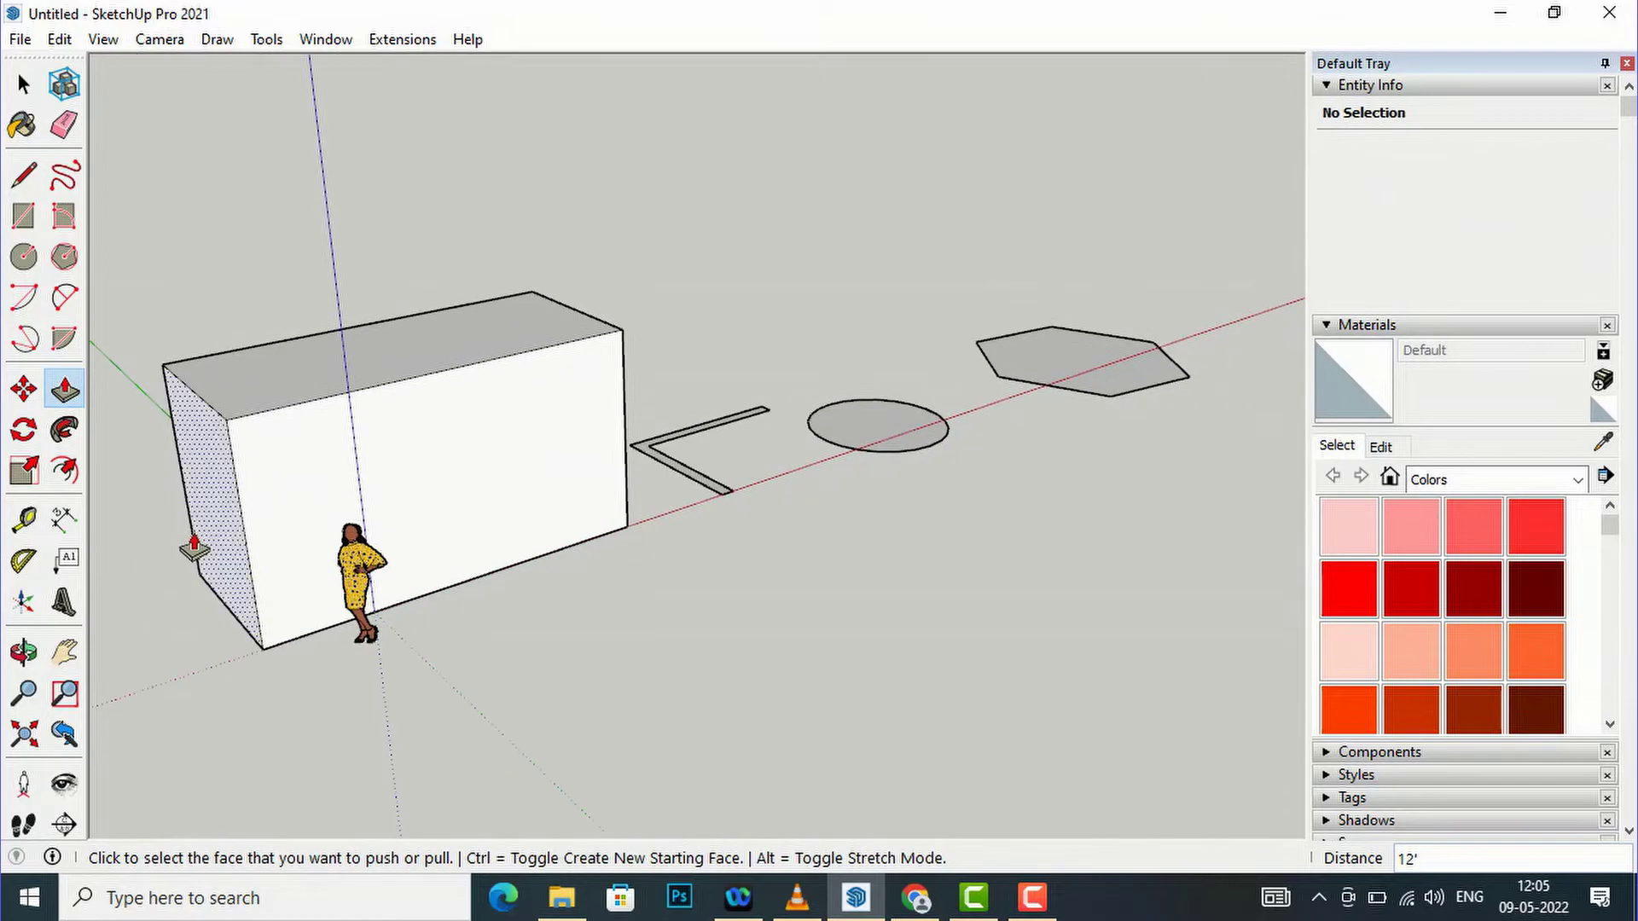
{"action": "key", "text": "ctrl+z"}
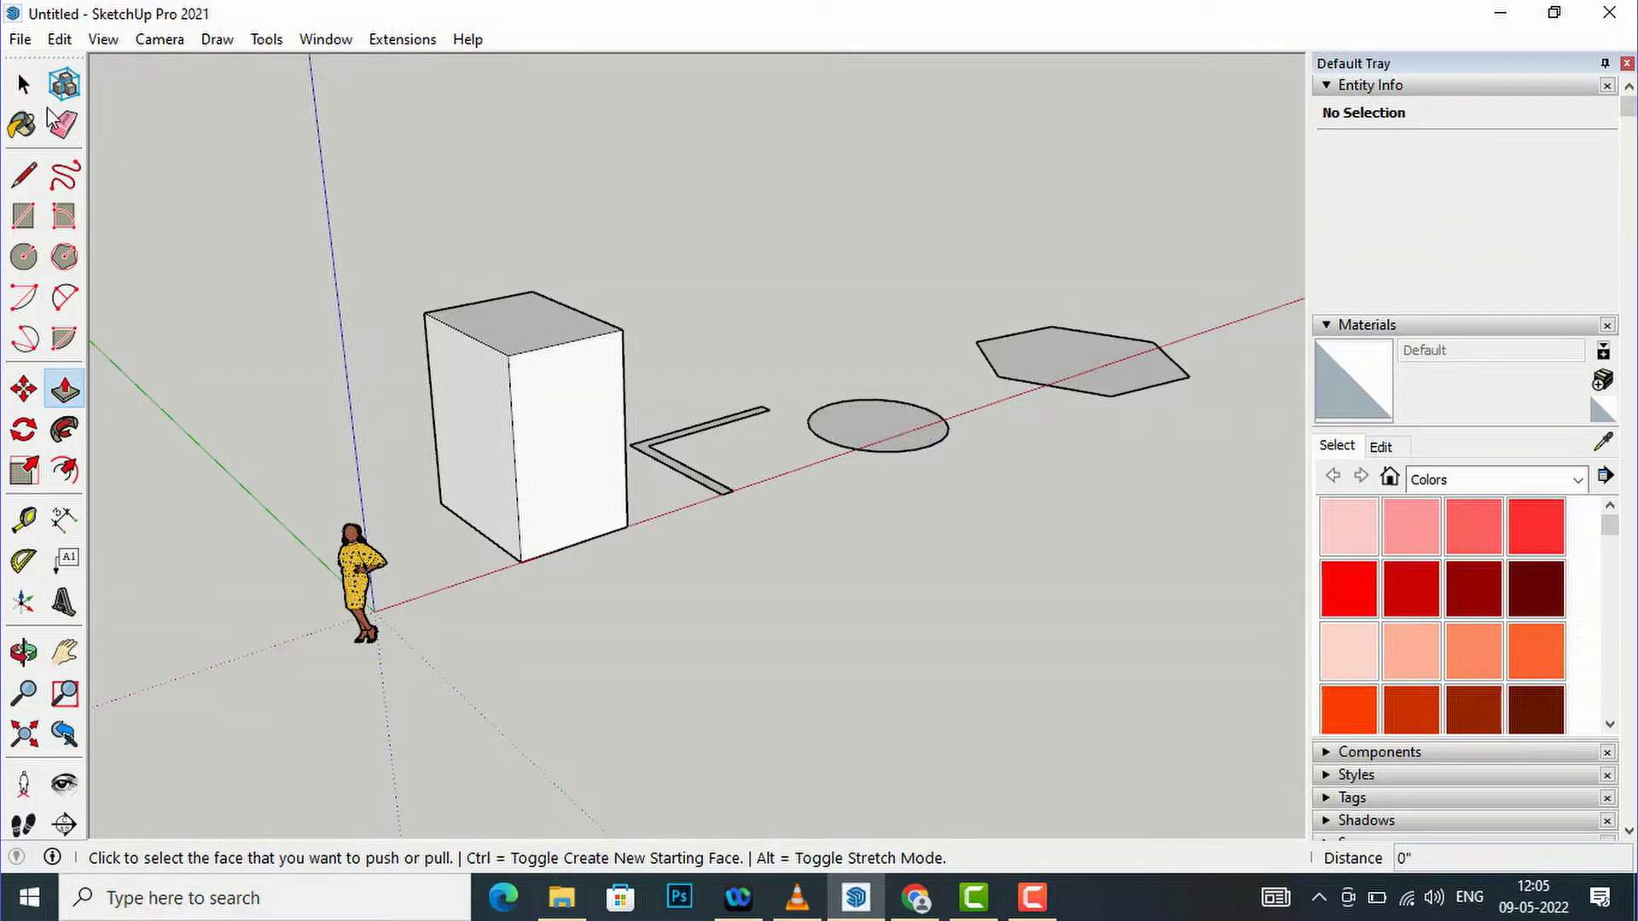
{"action": "key", "text": "space"}
{"action": "scroll", "coordinate": [824, 368], "scroll_direction": "up", "scroll_amount": 2}
{"action": "scroll", "coordinate": [749, 415], "scroll_direction": "up", "scroll_amount": 3}
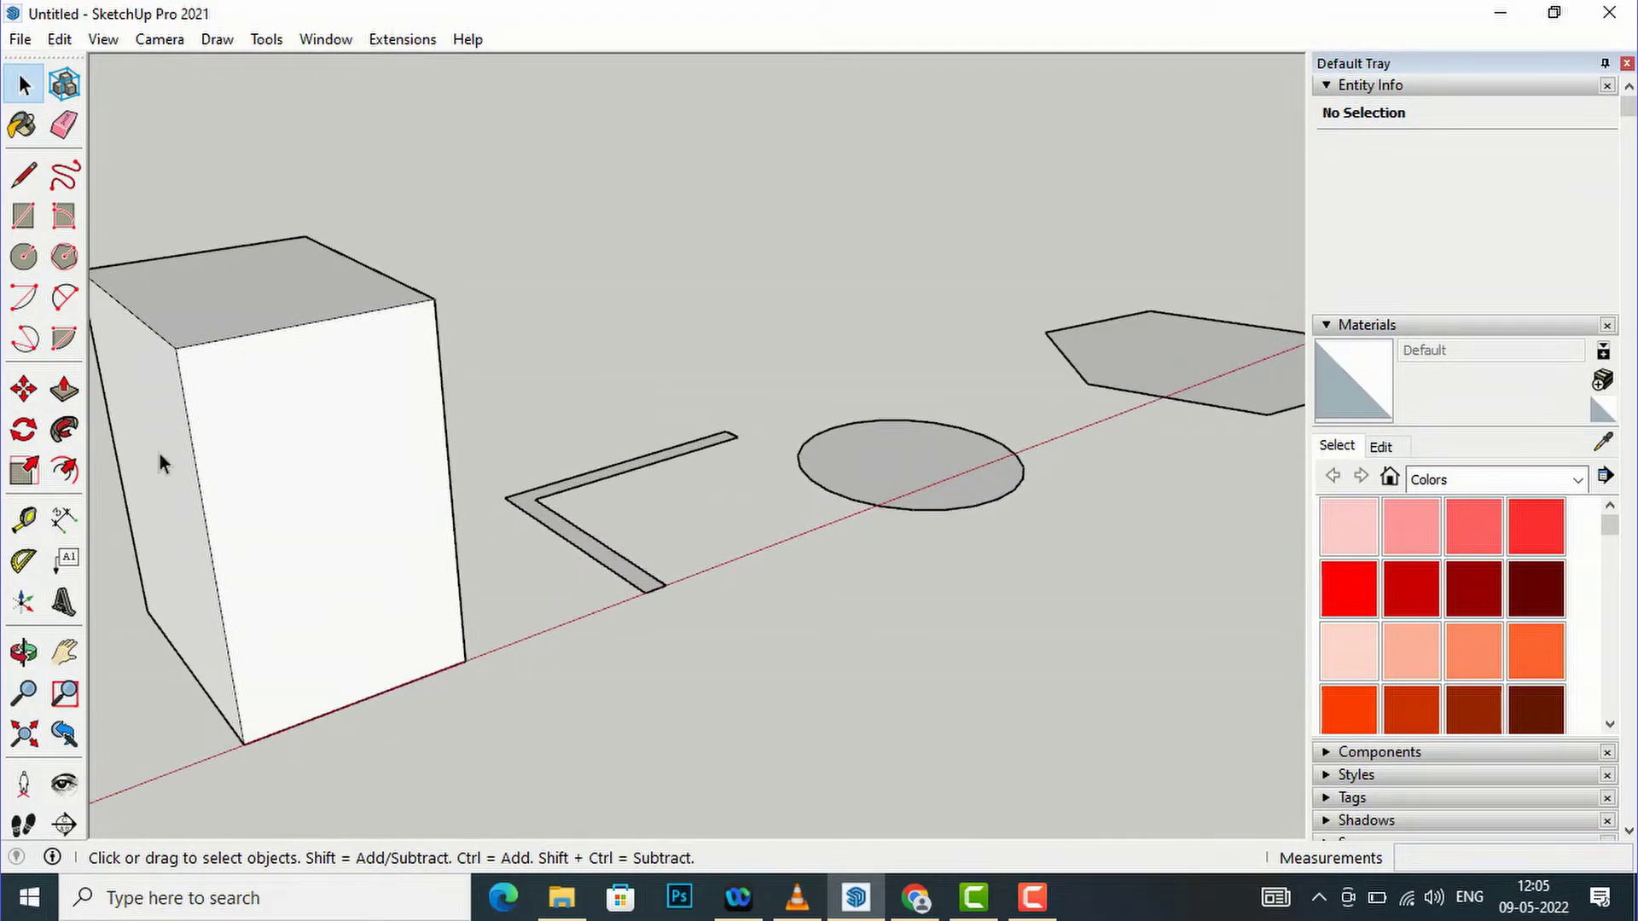
- Push/Pull the L-shaped face up about 8' into a wall, then orbit to a higher view
{"action": "left_click", "coordinate": [65, 390]}
{"action": "scroll", "coordinate": [631, 563], "scroll_direction": "up", "scroll_amount": 2}
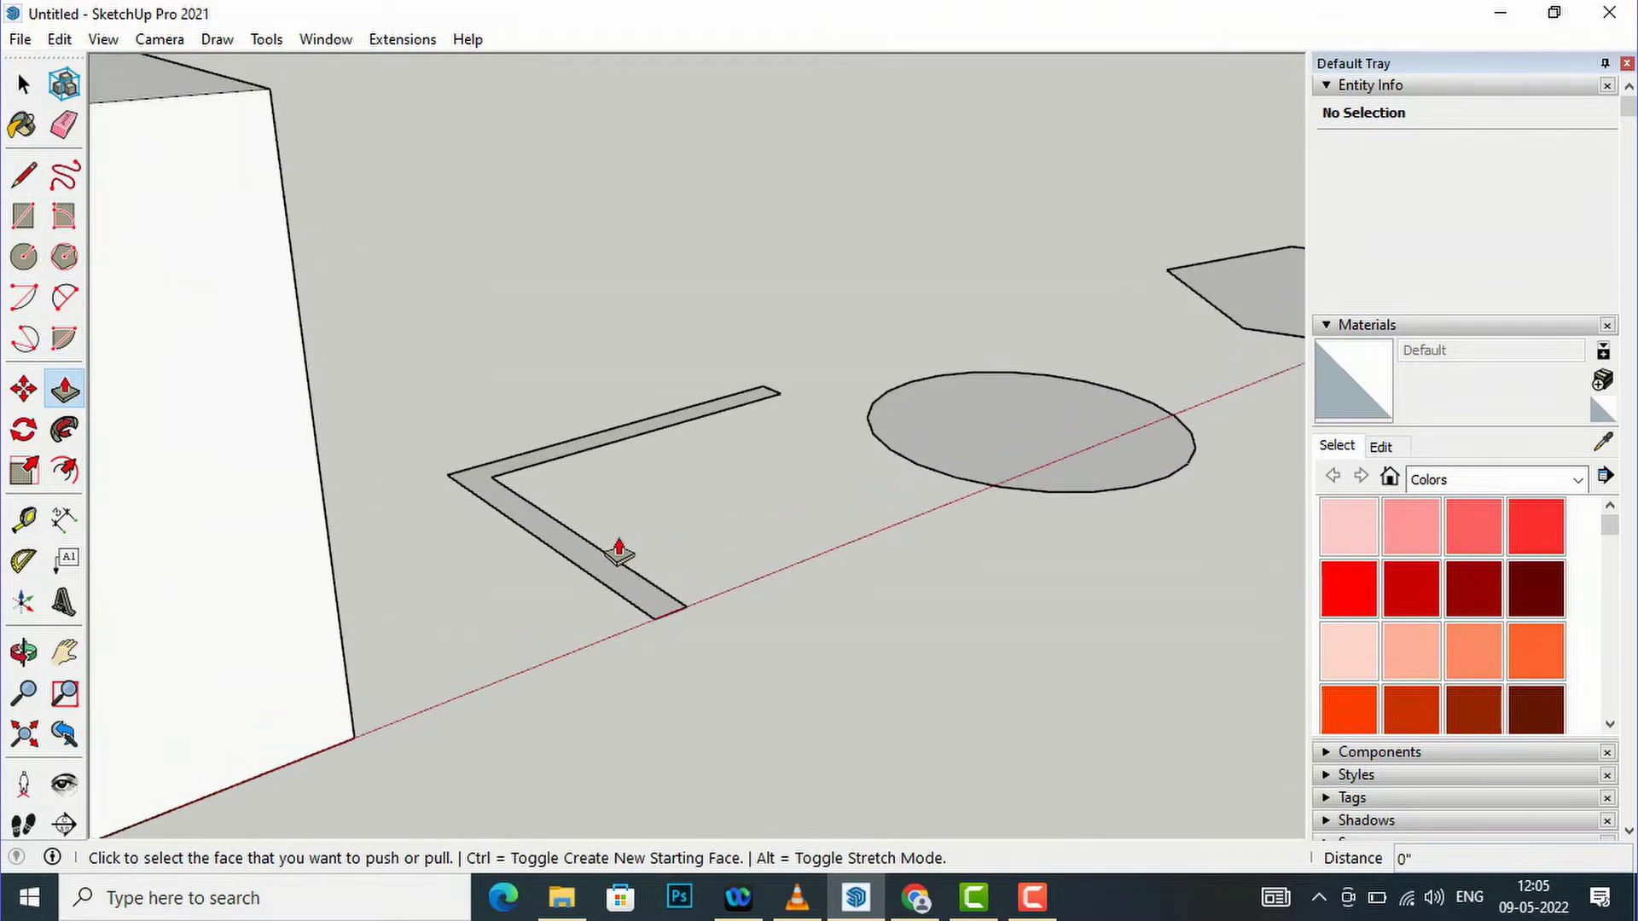
{"action": "left_click", "coordinate": [583, 558]}
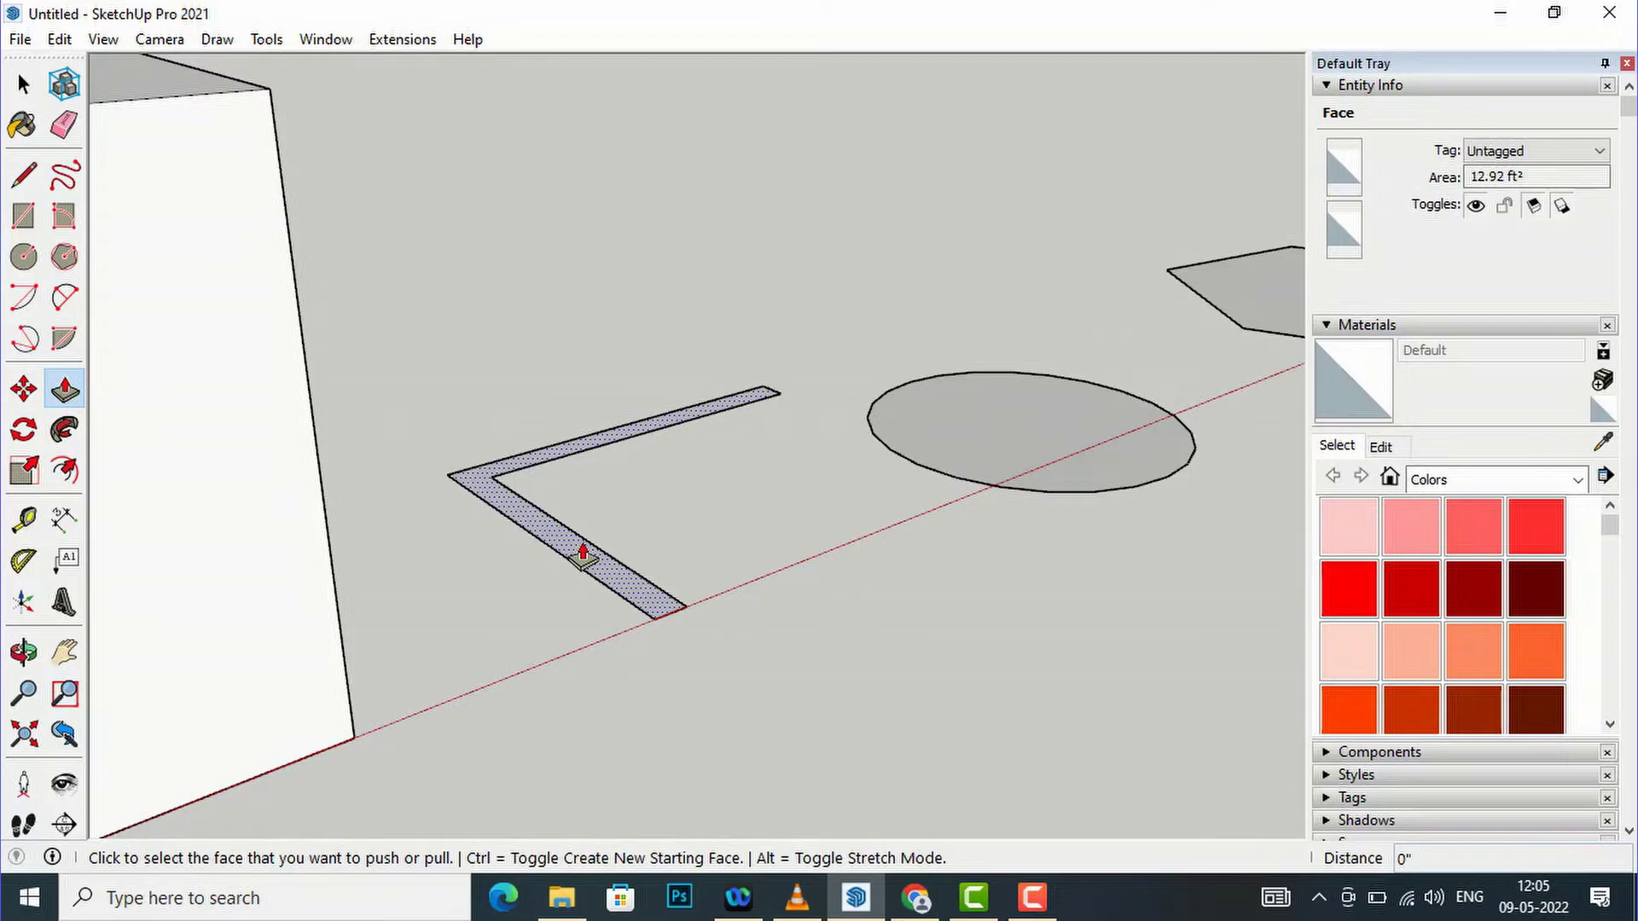
{"action": "scroll", "coordinate": [582, 556], "scroll_direction": "up", "scroll_amount": 1}
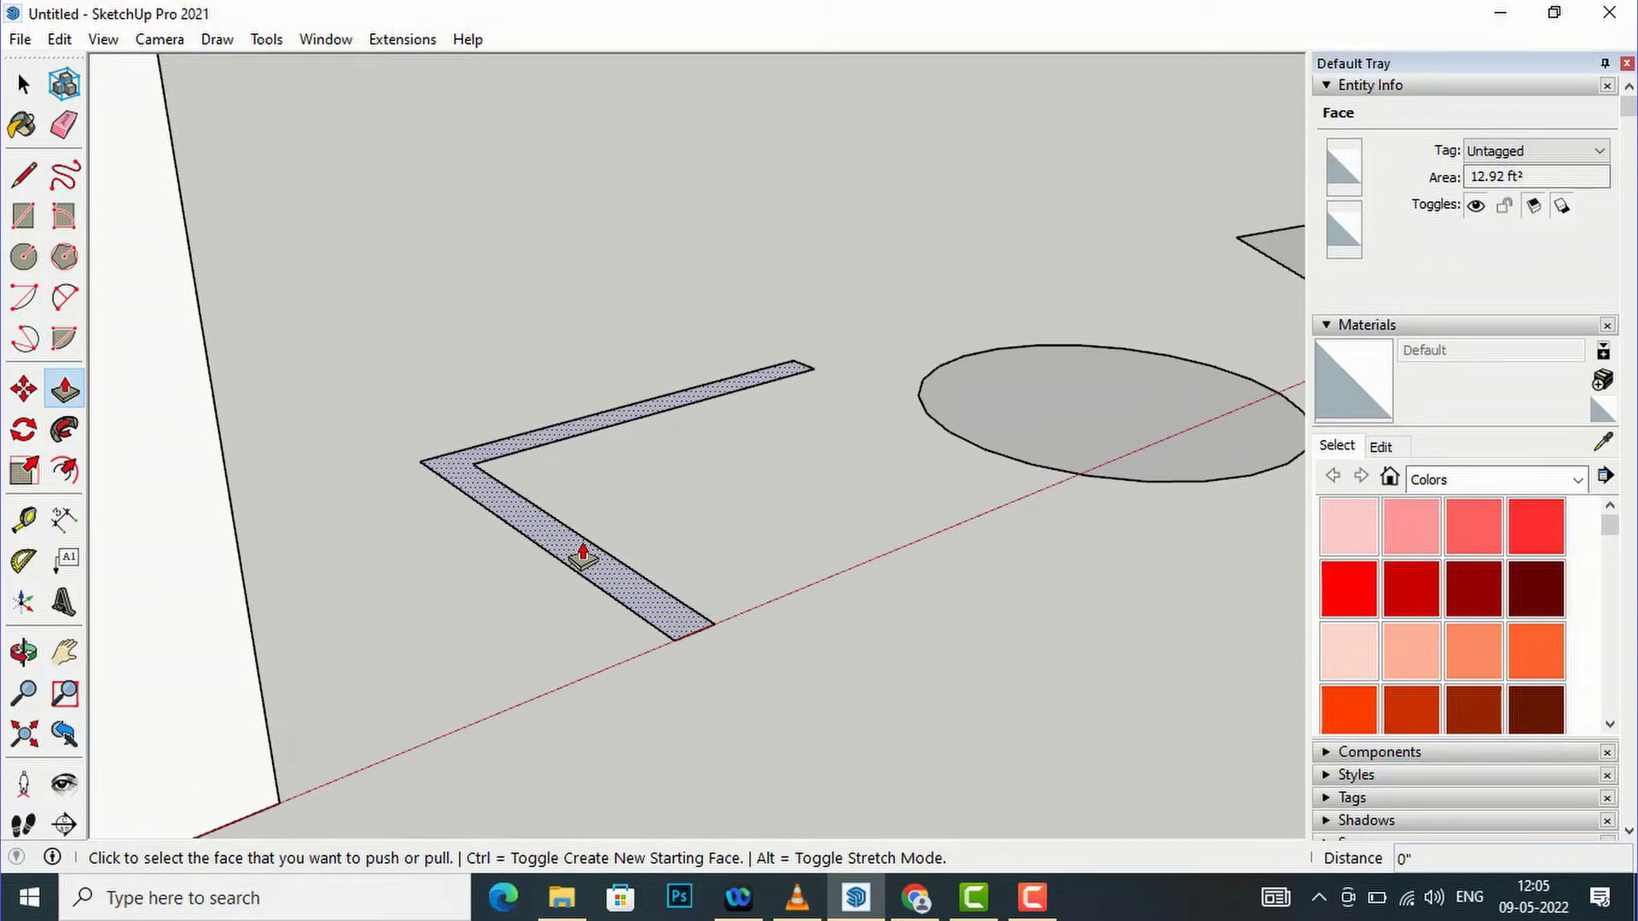
{"action": "left_click", "coordinate": [497, 499]}
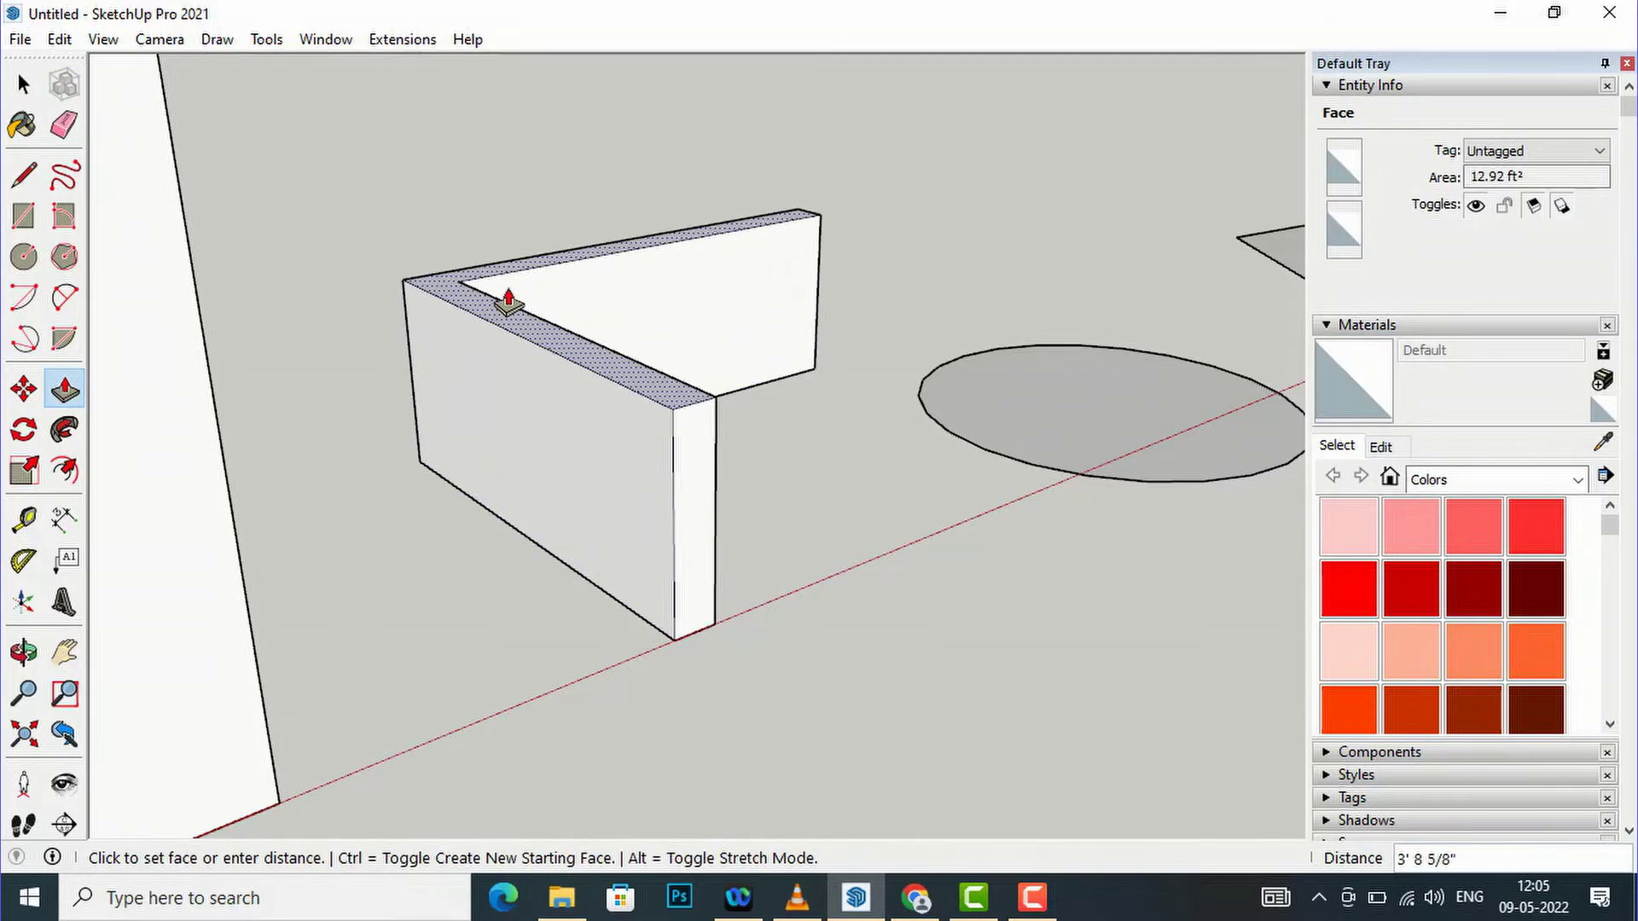
{"action": "middle_click_drag", "start_coordinate": [519, 95], "coordinate": [640, 227]}
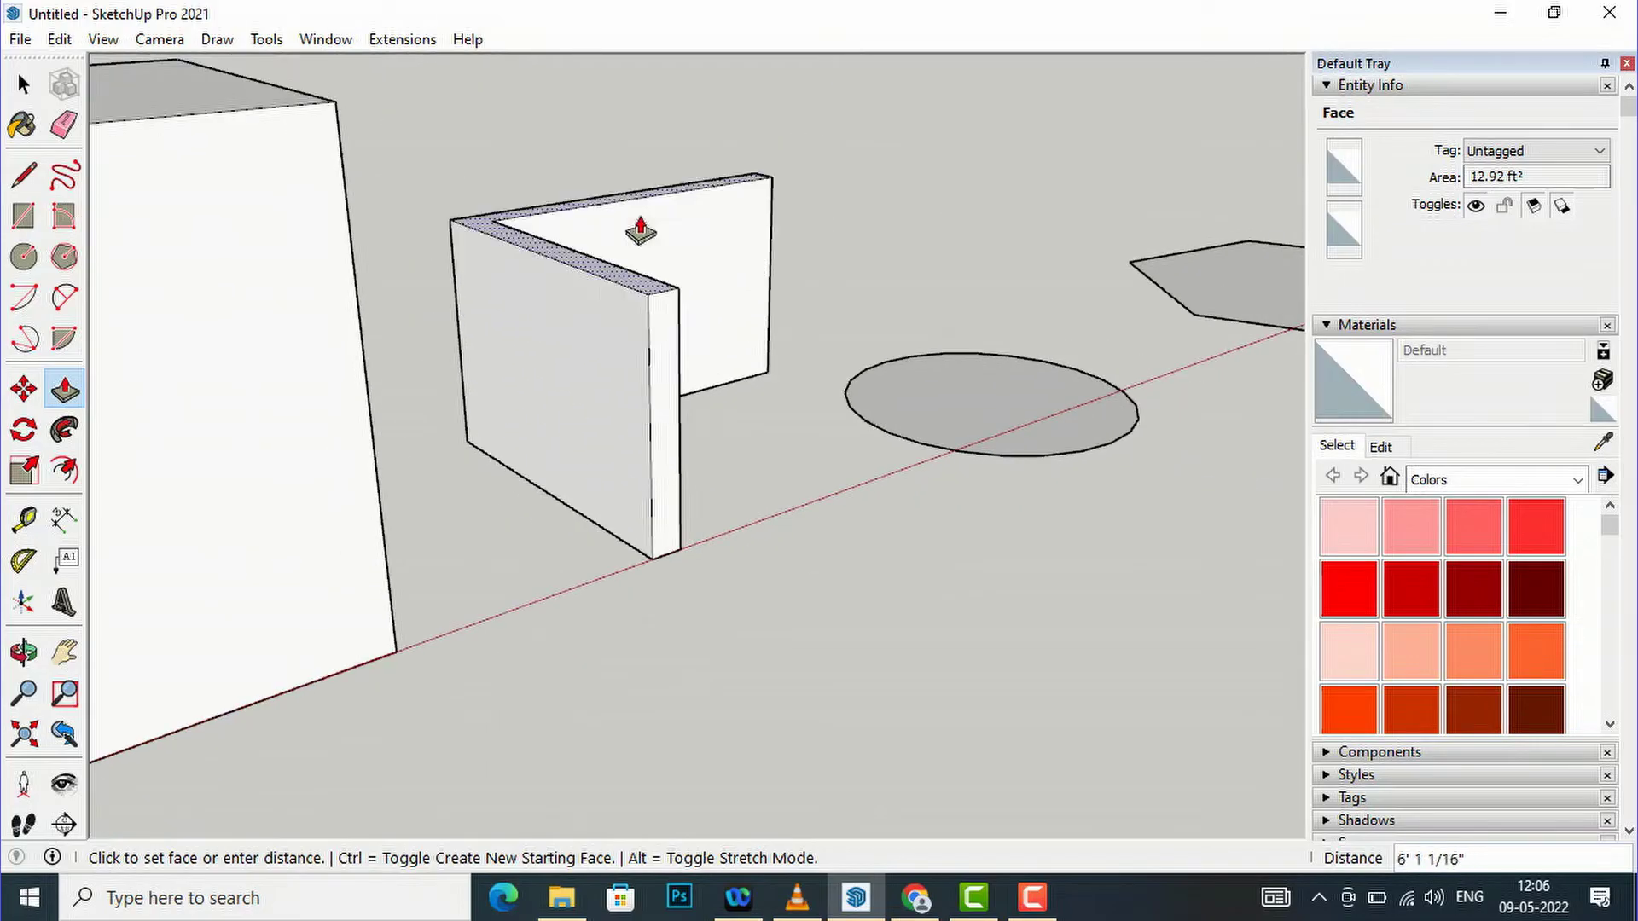
{"action": "left_click", "coordinate": [630, 150]}
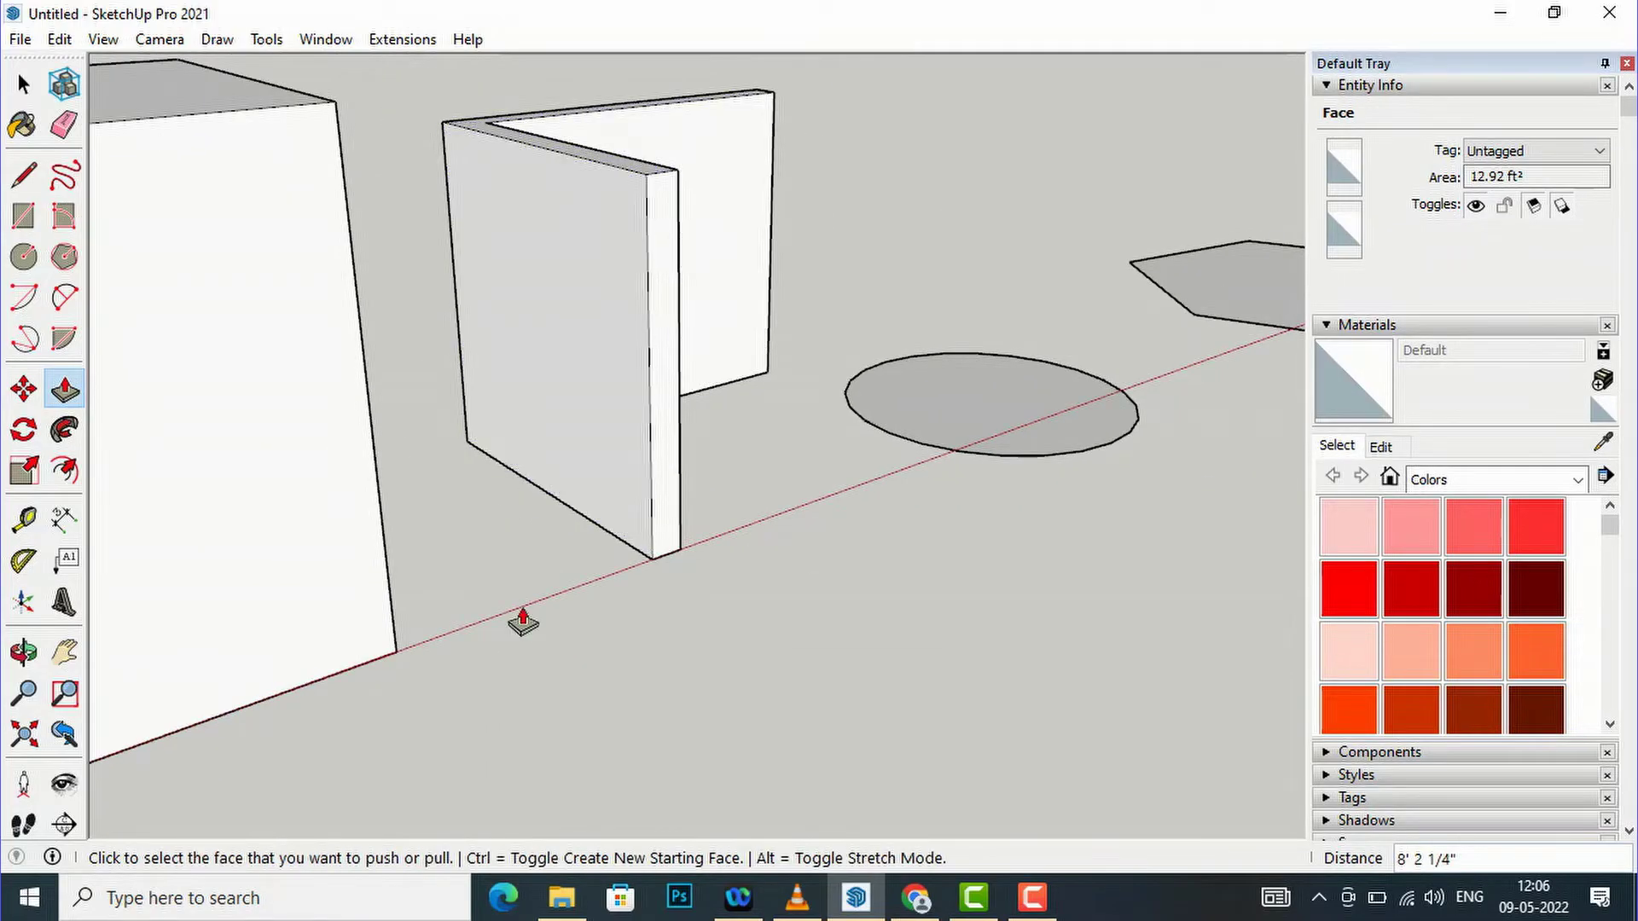
{"action": "middle_click_drag", "start_coordinate": [523, 621], "coordinate": [137, 322]}
{"action": "left_click", "coordinate": [23, 85]}
{"action": "scroll", "coordinate": [780, 546], "scroll_direction": "down", "scroll_amount": 3}
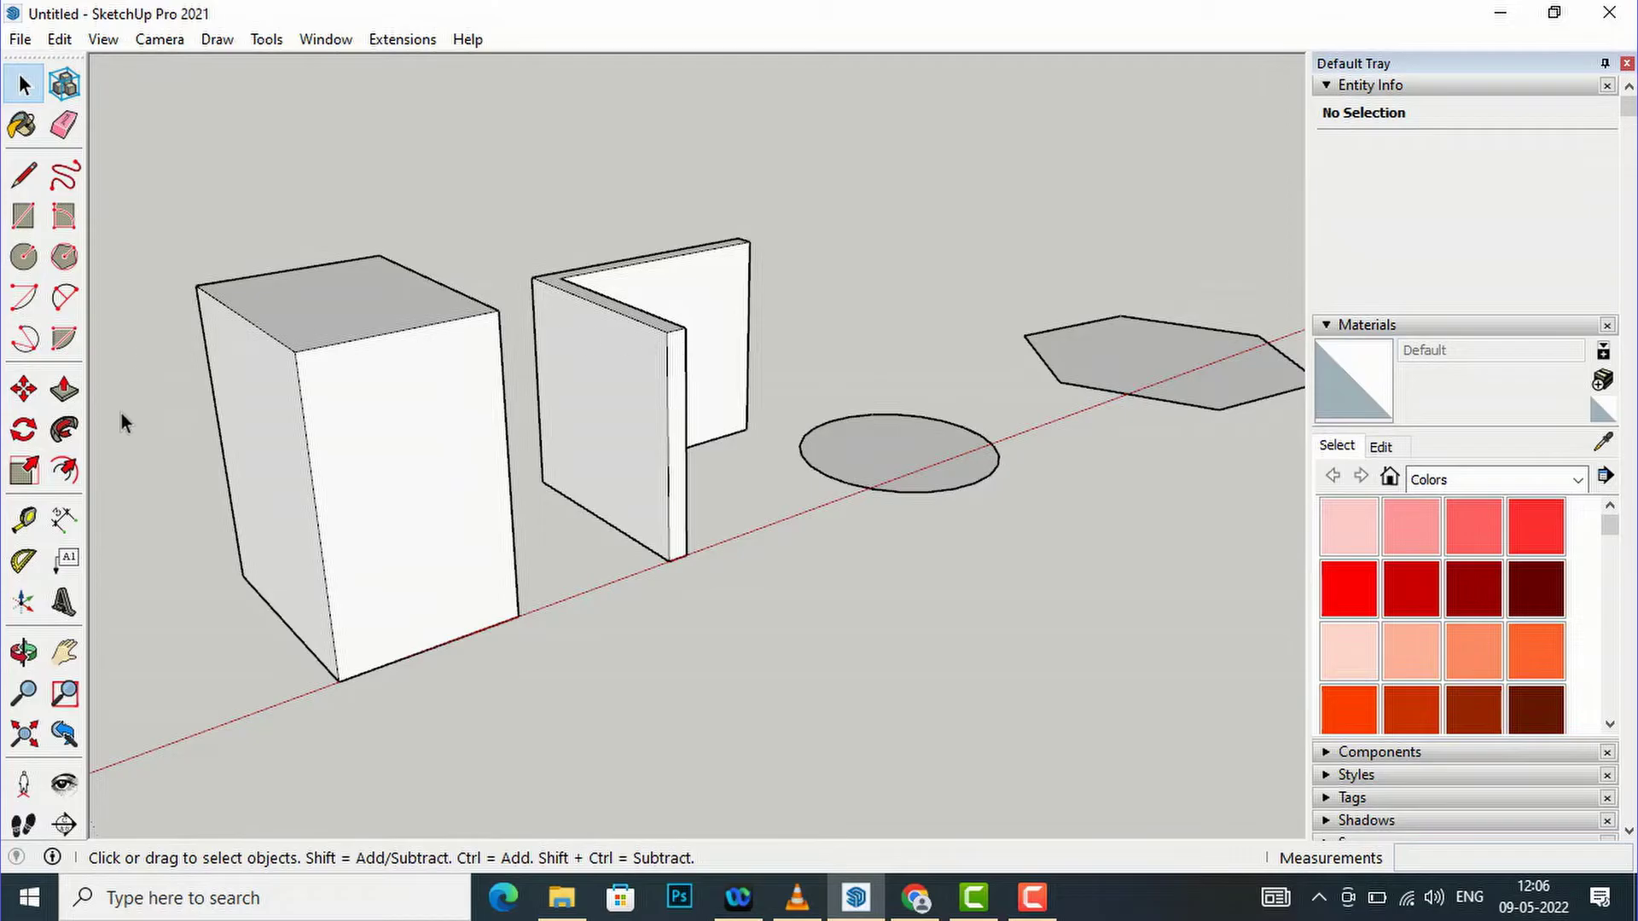
- Push/Pull the circle face up, matching its height to the L-wall's top edge
{"action": "left_click", "coordinate": [63, 397]}
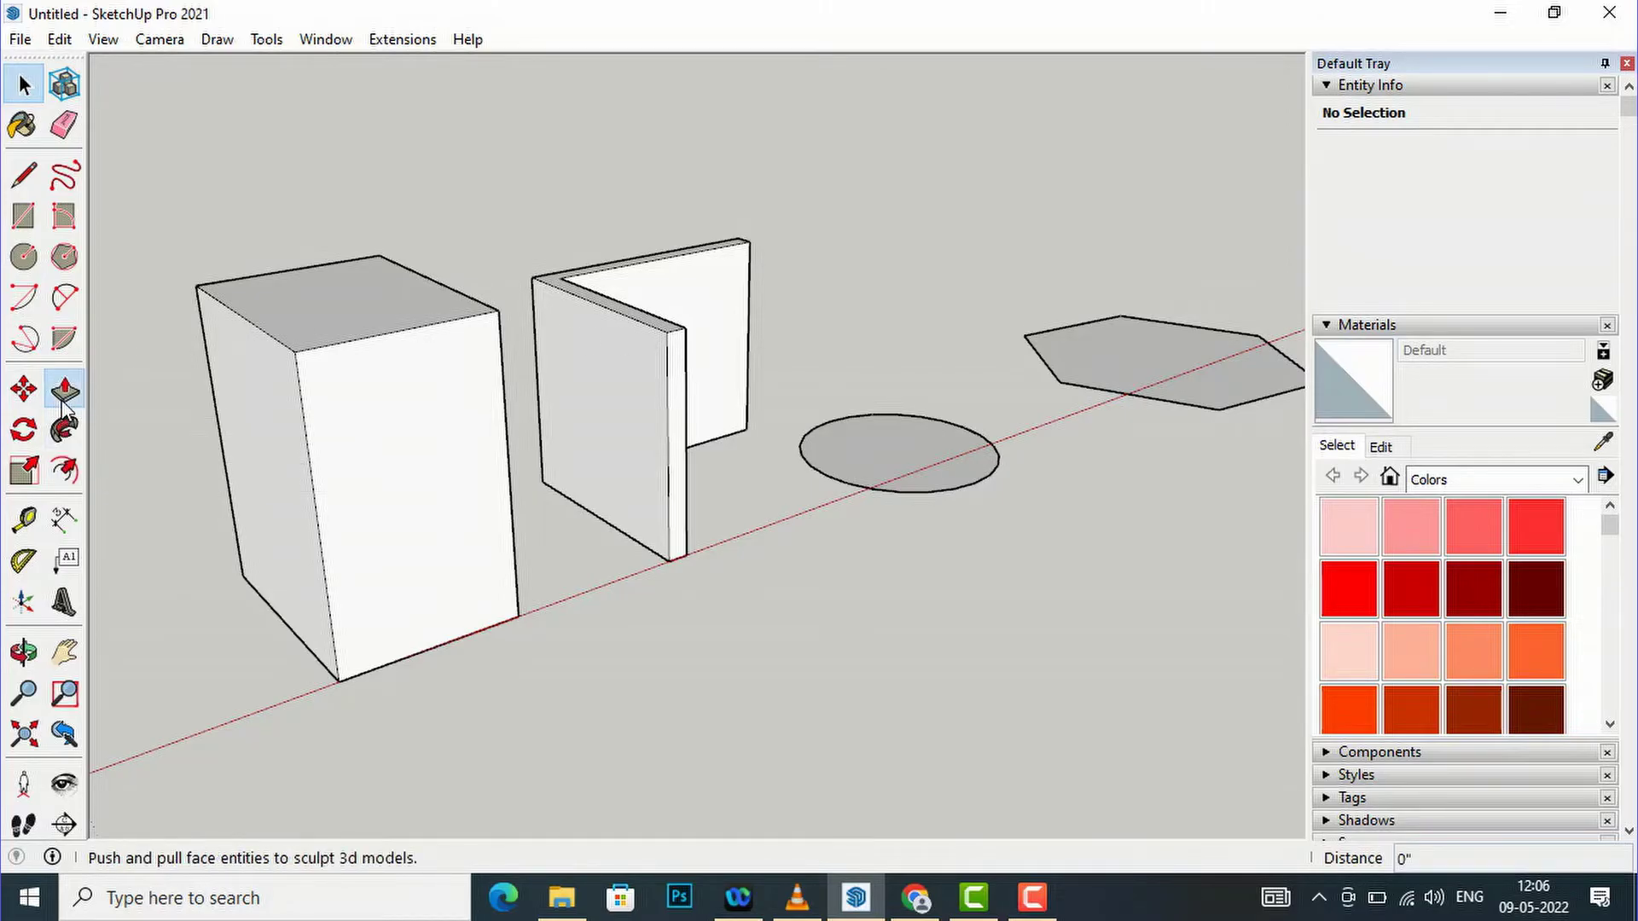
{"action": "left_click", "coordinate": [892, 461]}
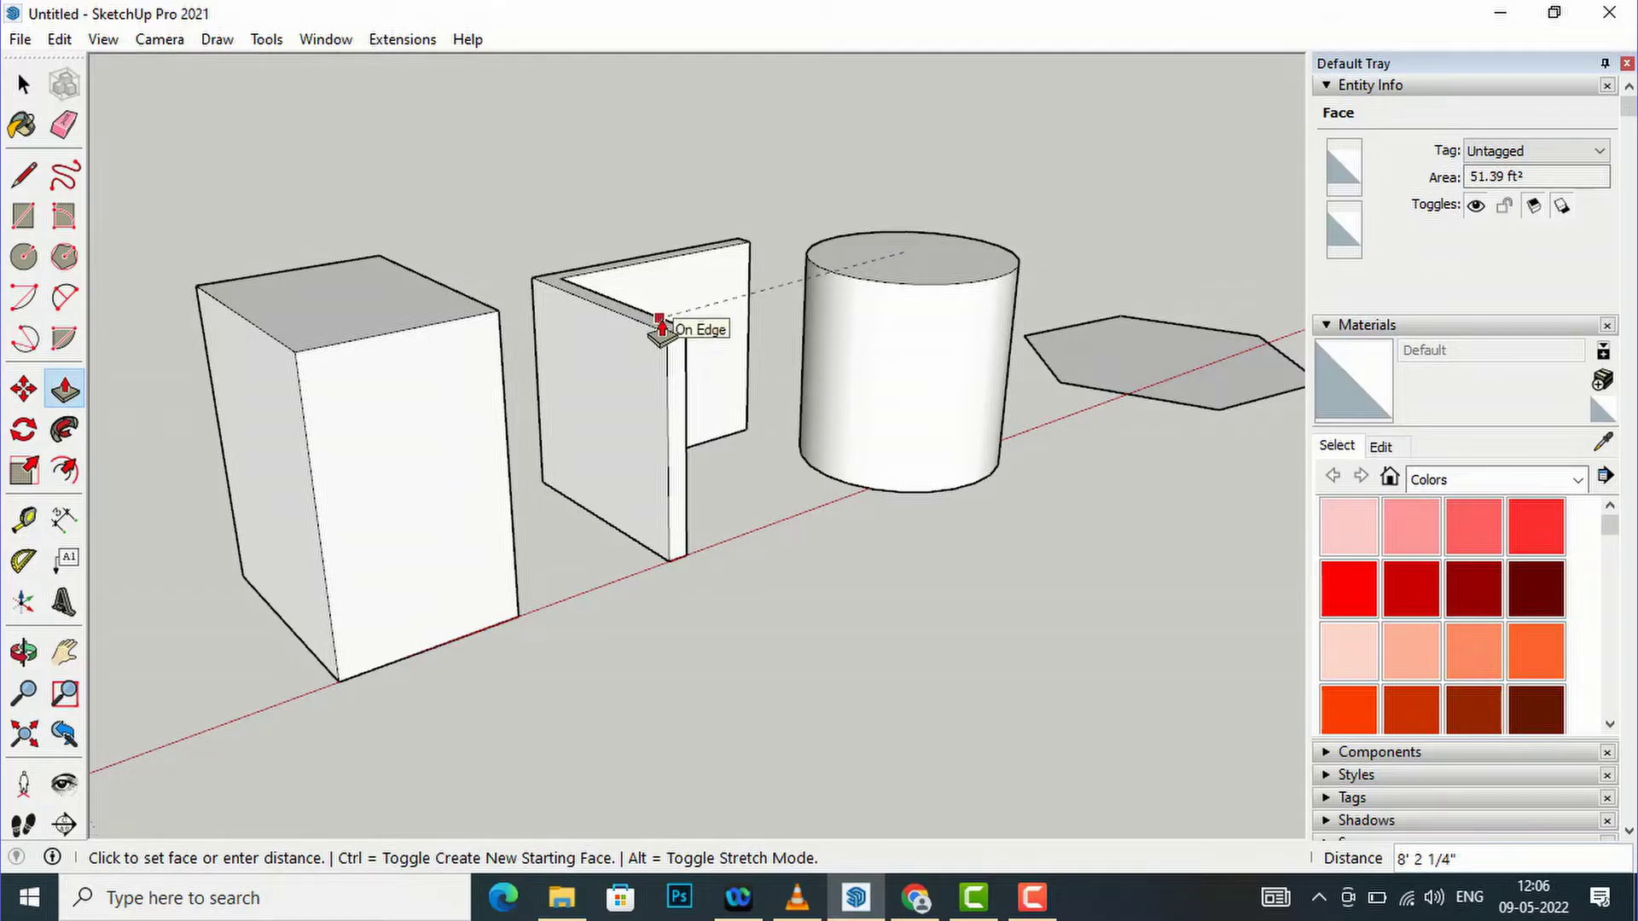
{"action": "left_click", "coordinate": [659, 324]}
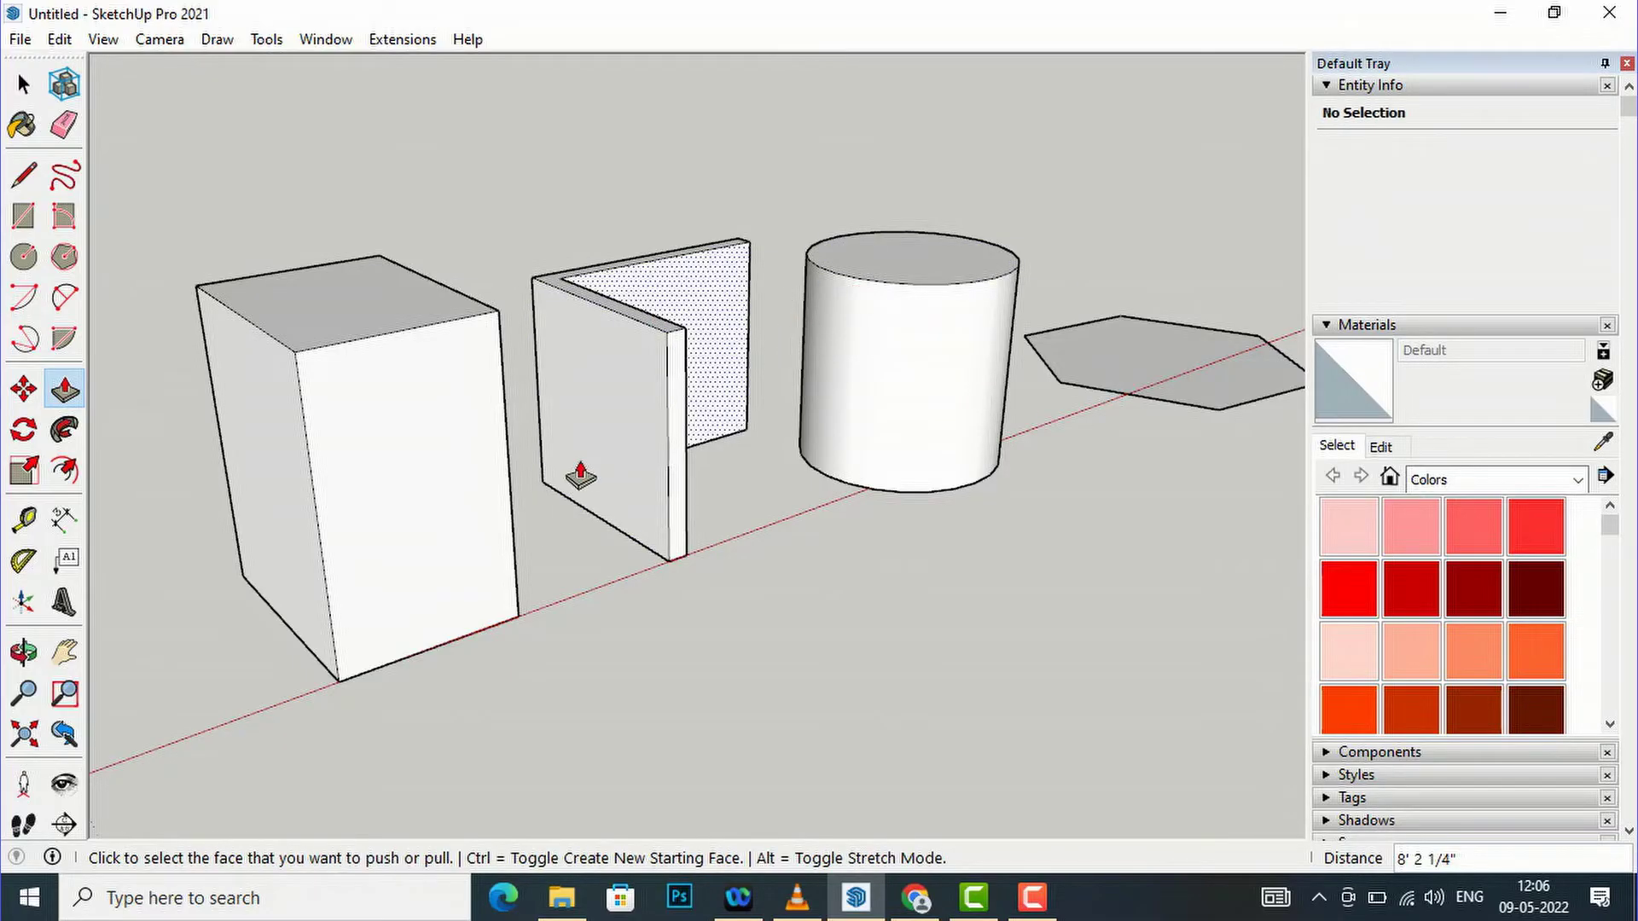
{"action": "scroll", "coordinate": [437, 484], "scroll_direction": "down", "scroll_amount": 1}
{"action": "scroll", "coordinate": [438, 484], "scroll_direction": "down", "scroll_amount": 1}
{"action": "left_click", "coordinate": [23, 85]}
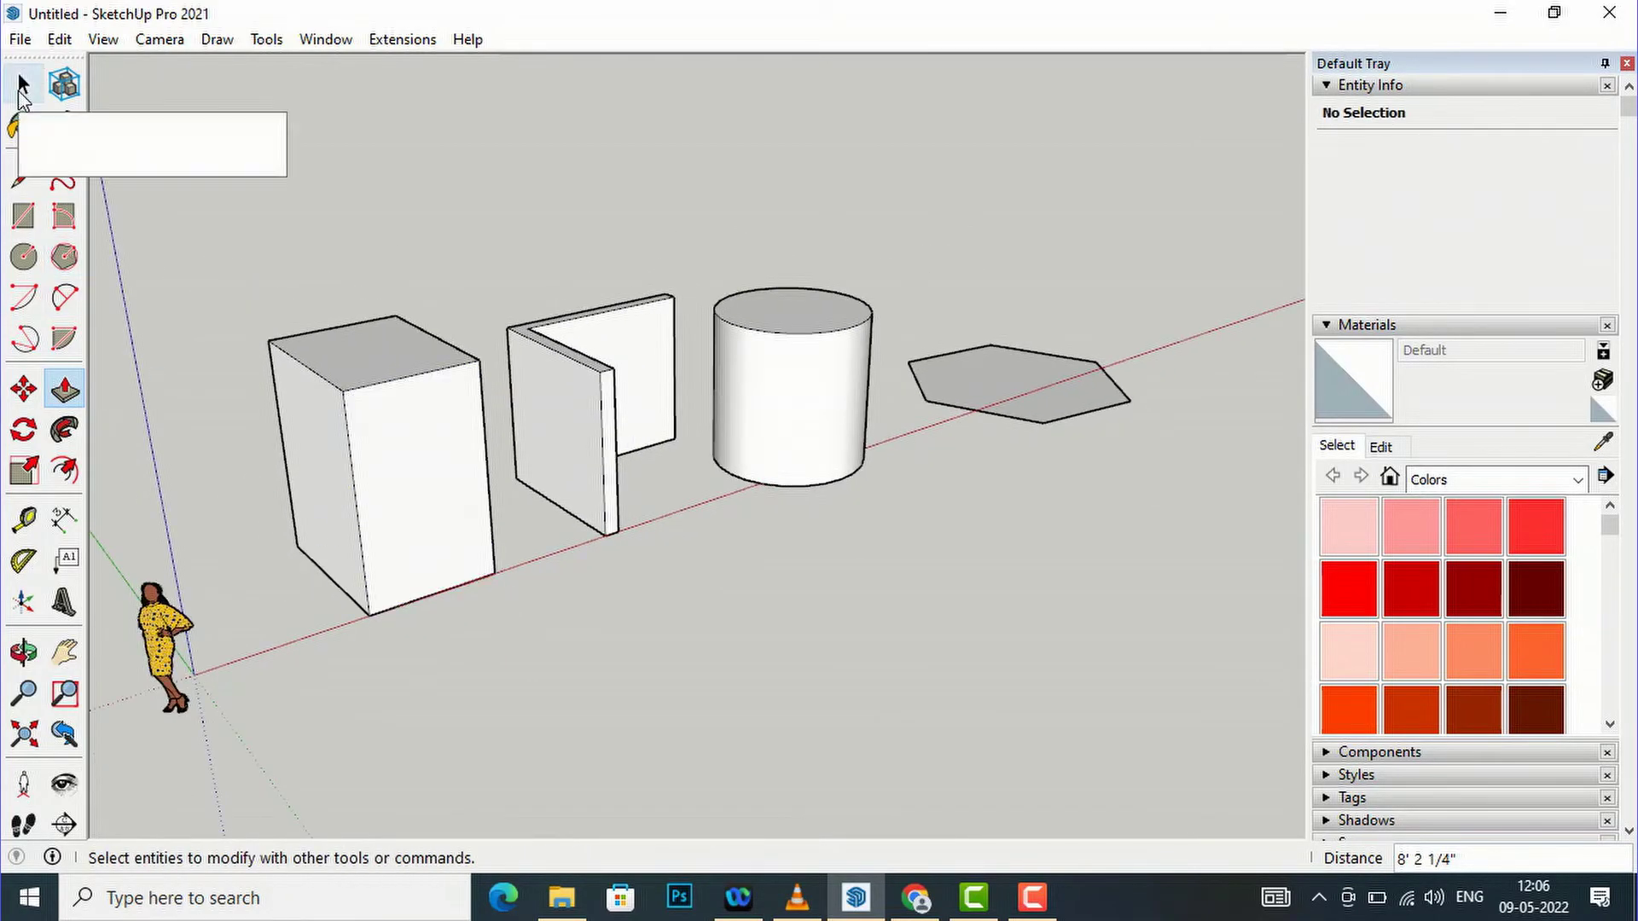
- Select the hexagon face and push it up 12' into a hexagonal prism
{"action": "left_click", "coordinate": [1008, 391]}
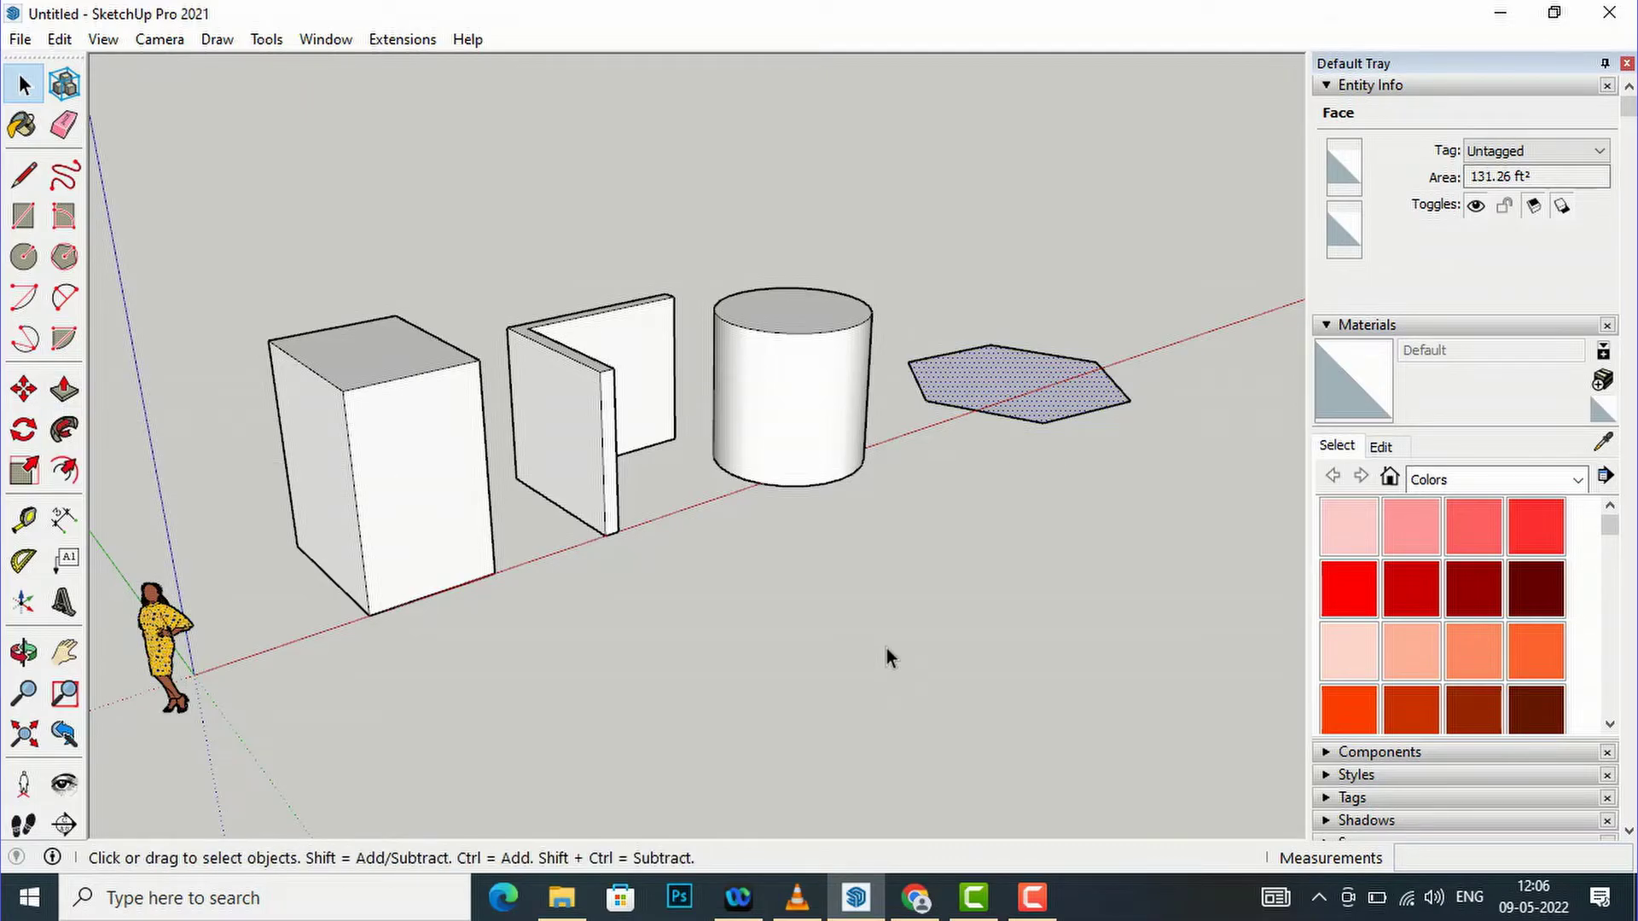
{"action": "key", "text": "p"}
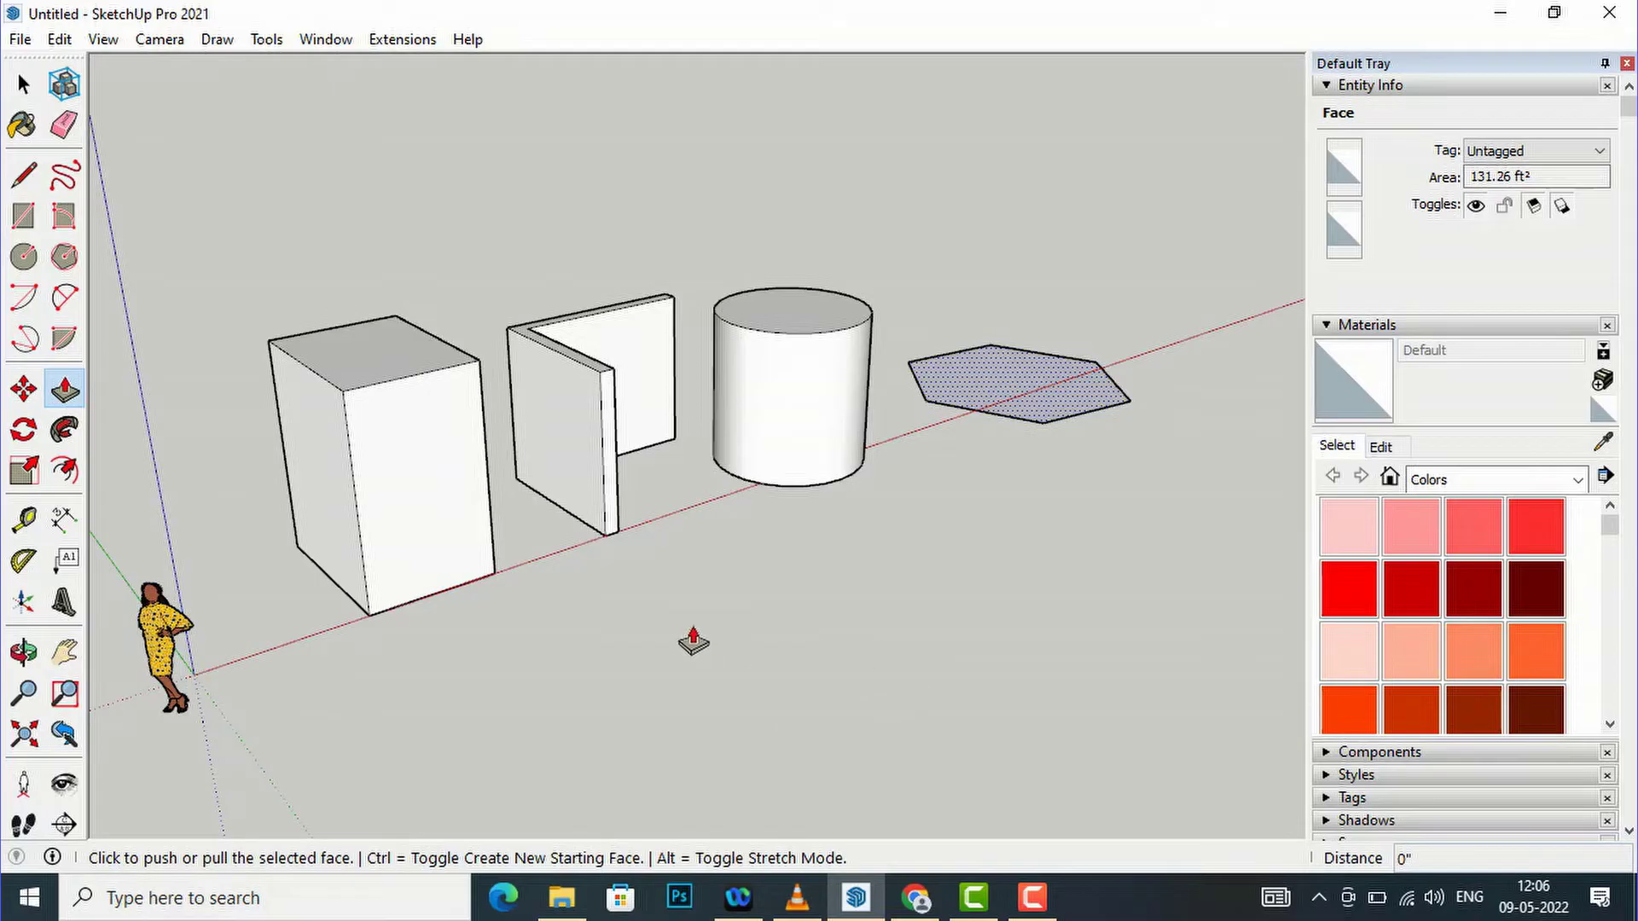
{"action": "scroll", "coordinate": [693, 641], "scroll_direction": "down", "scroll_amount": 2}
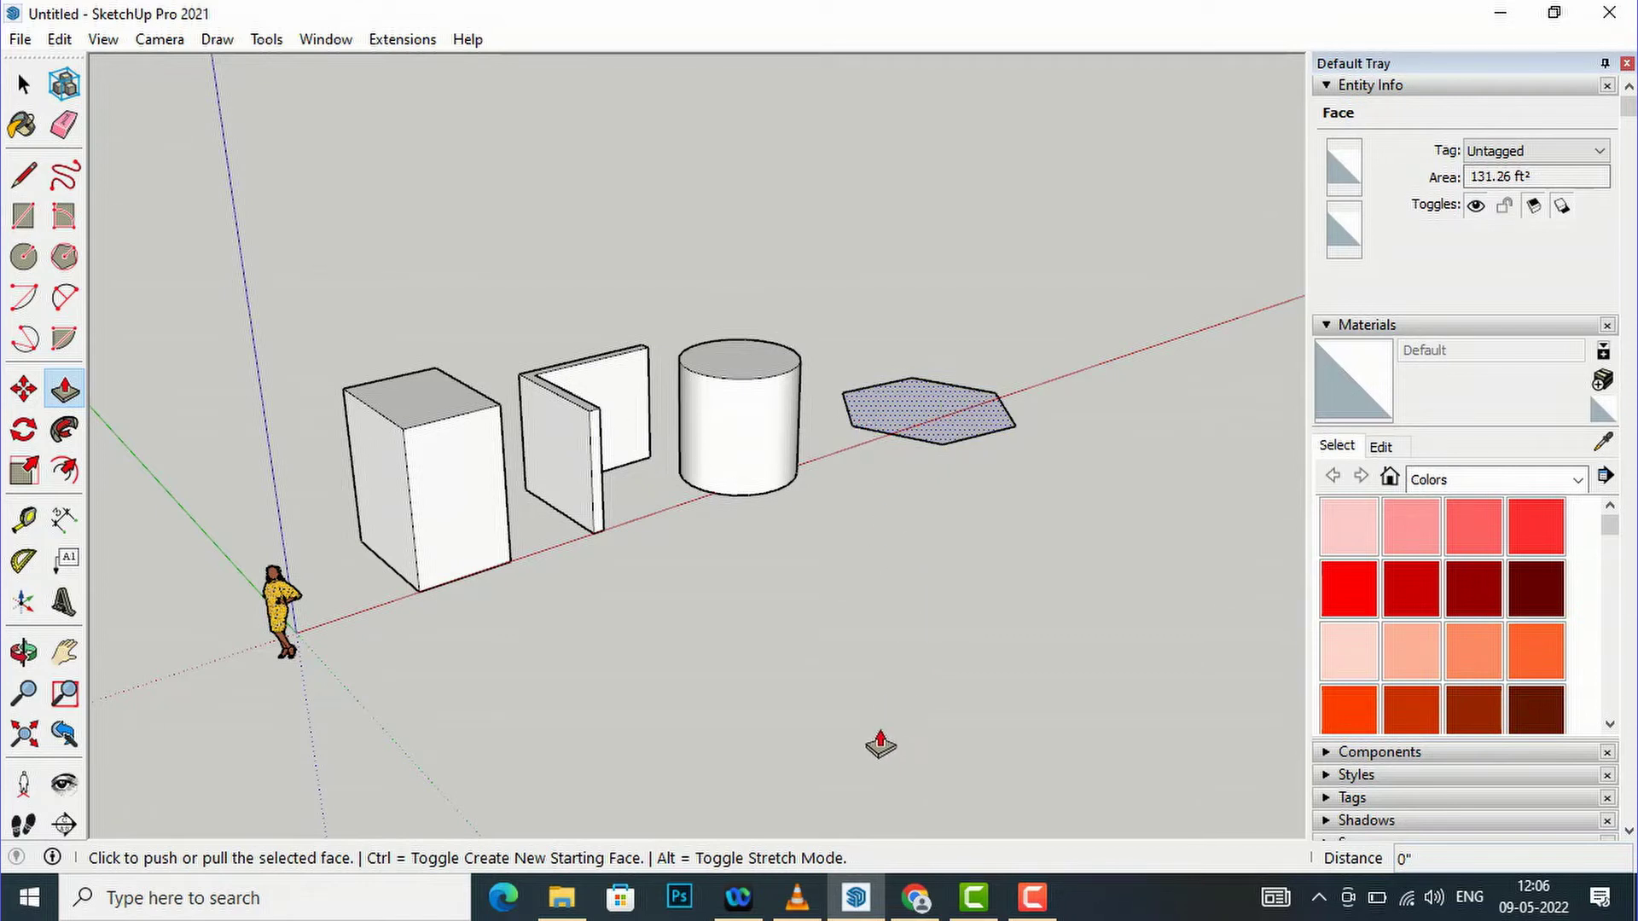
{"action": "left_click", "coordinate": [771, 694]}
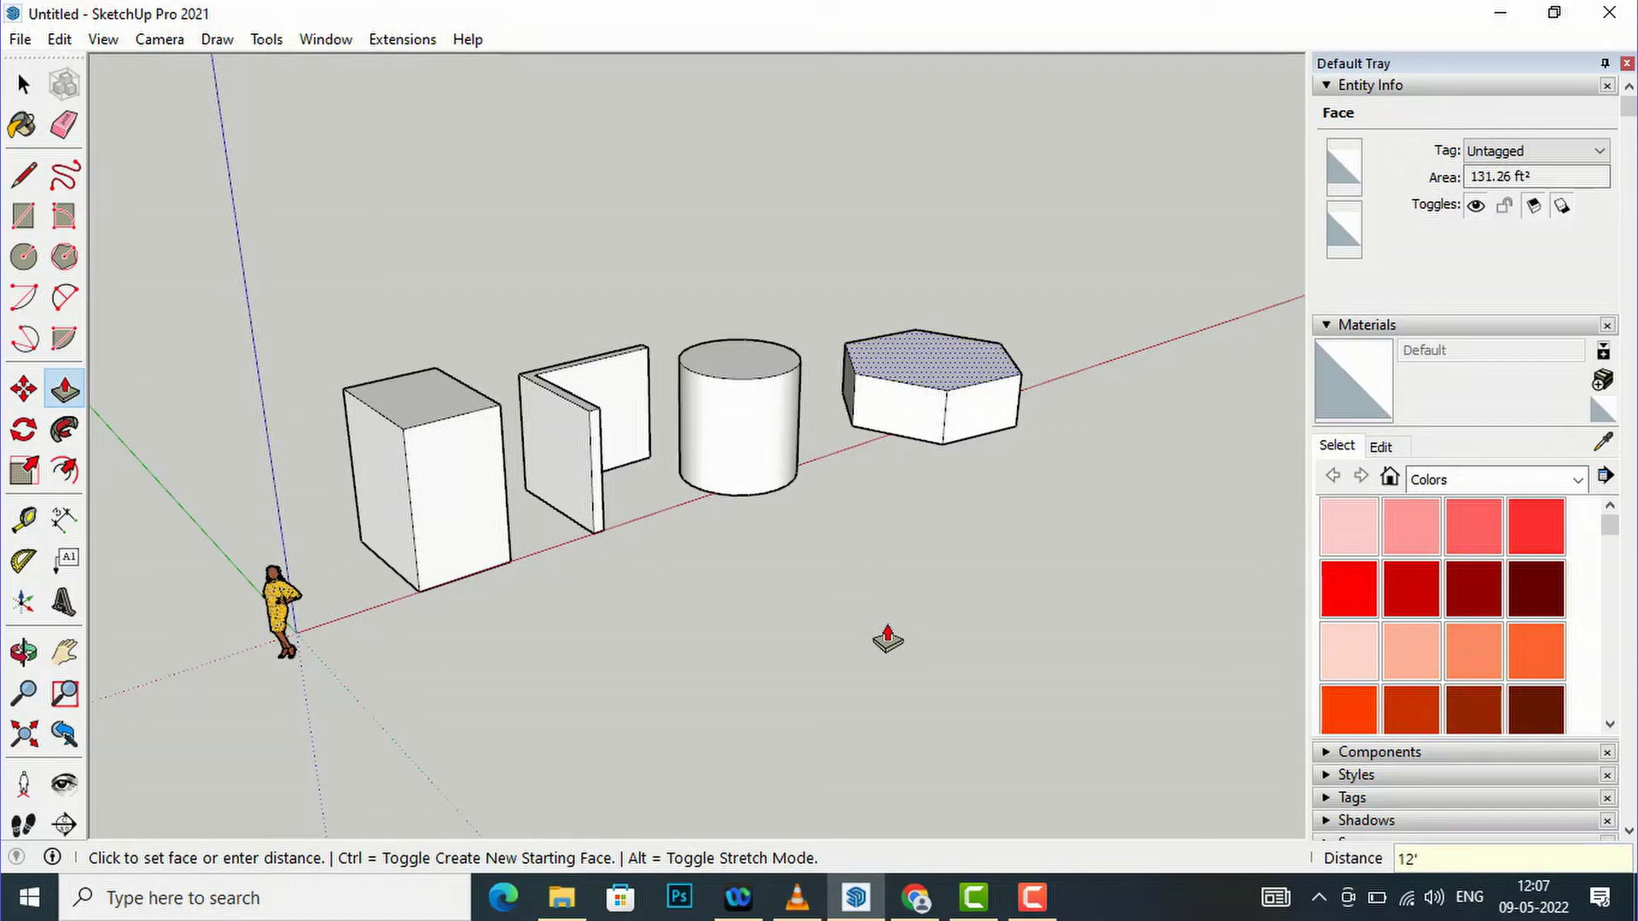
{"action": "key", "text": "Return"}
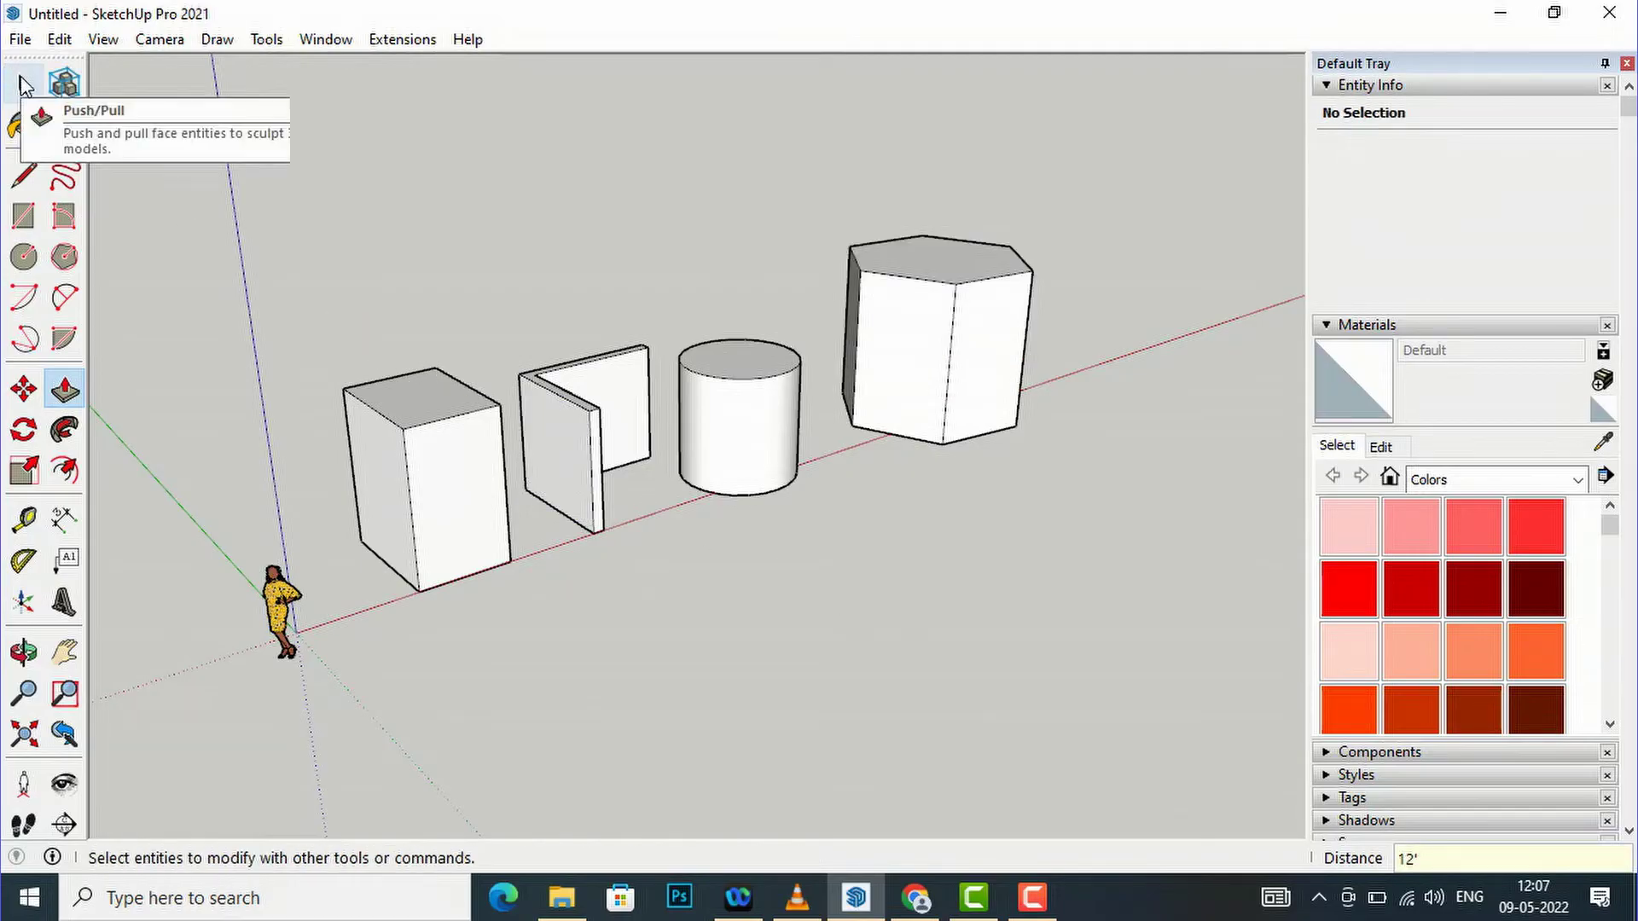
{"action": "left_click", "coordinate": [23, 84]}
{"action": "scroll", "coordinate": [379, 450], "scroll_direction": "up", "scroll_amount": 3}
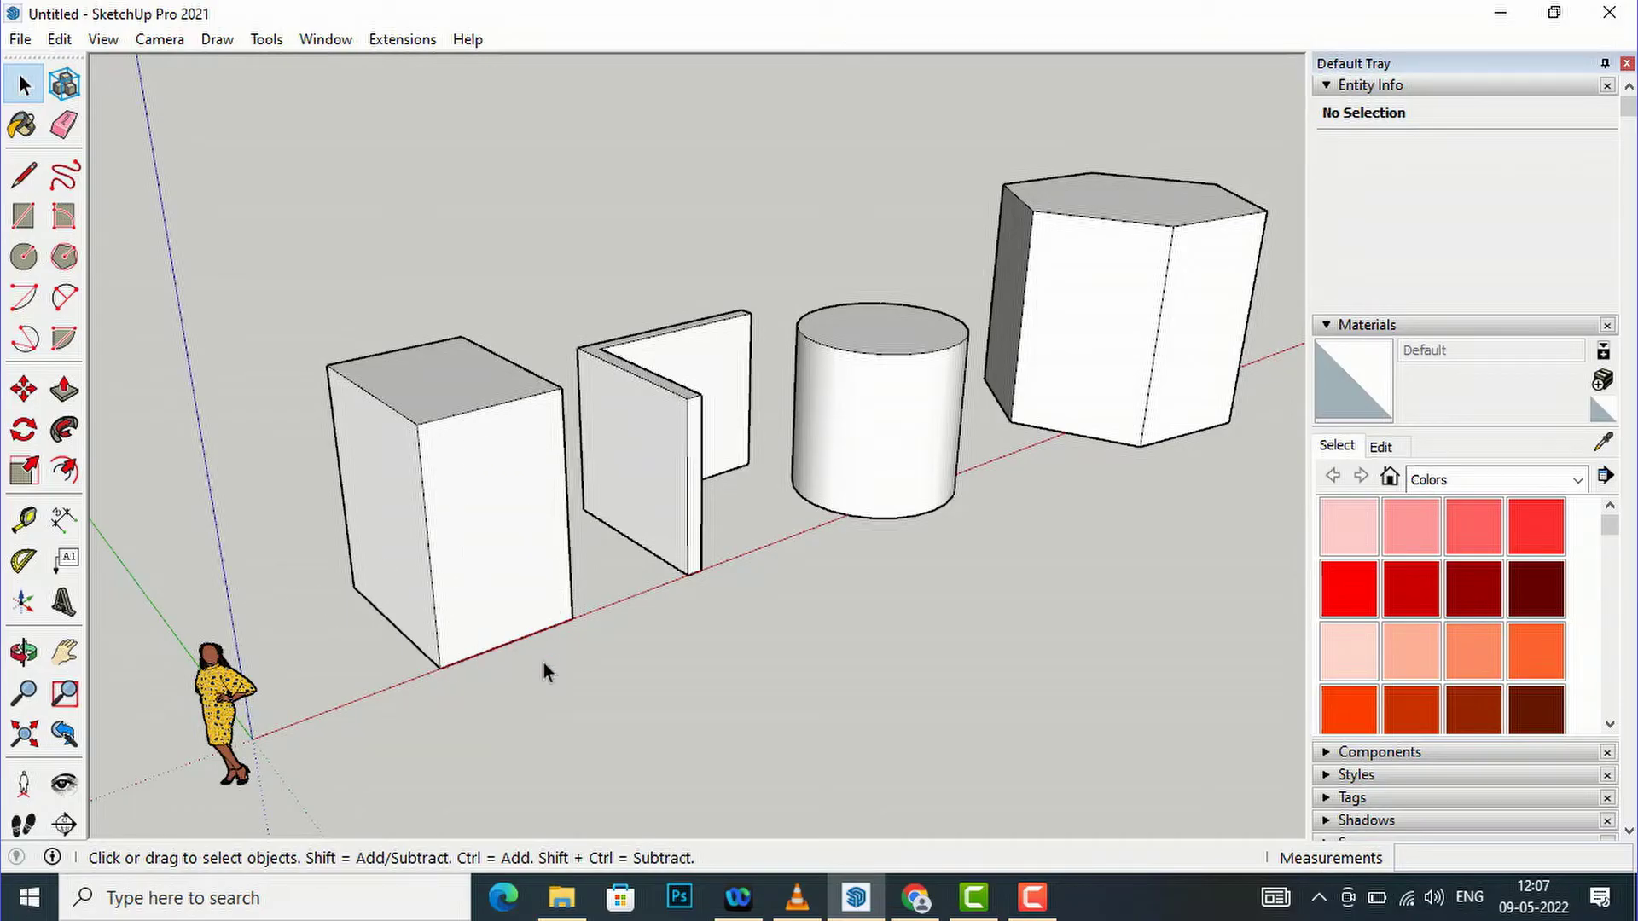
- Draw a door-sized rectangle on the box front, starting at its bottom edge
{"action": "left_click", "coordinate": [24, 217]}
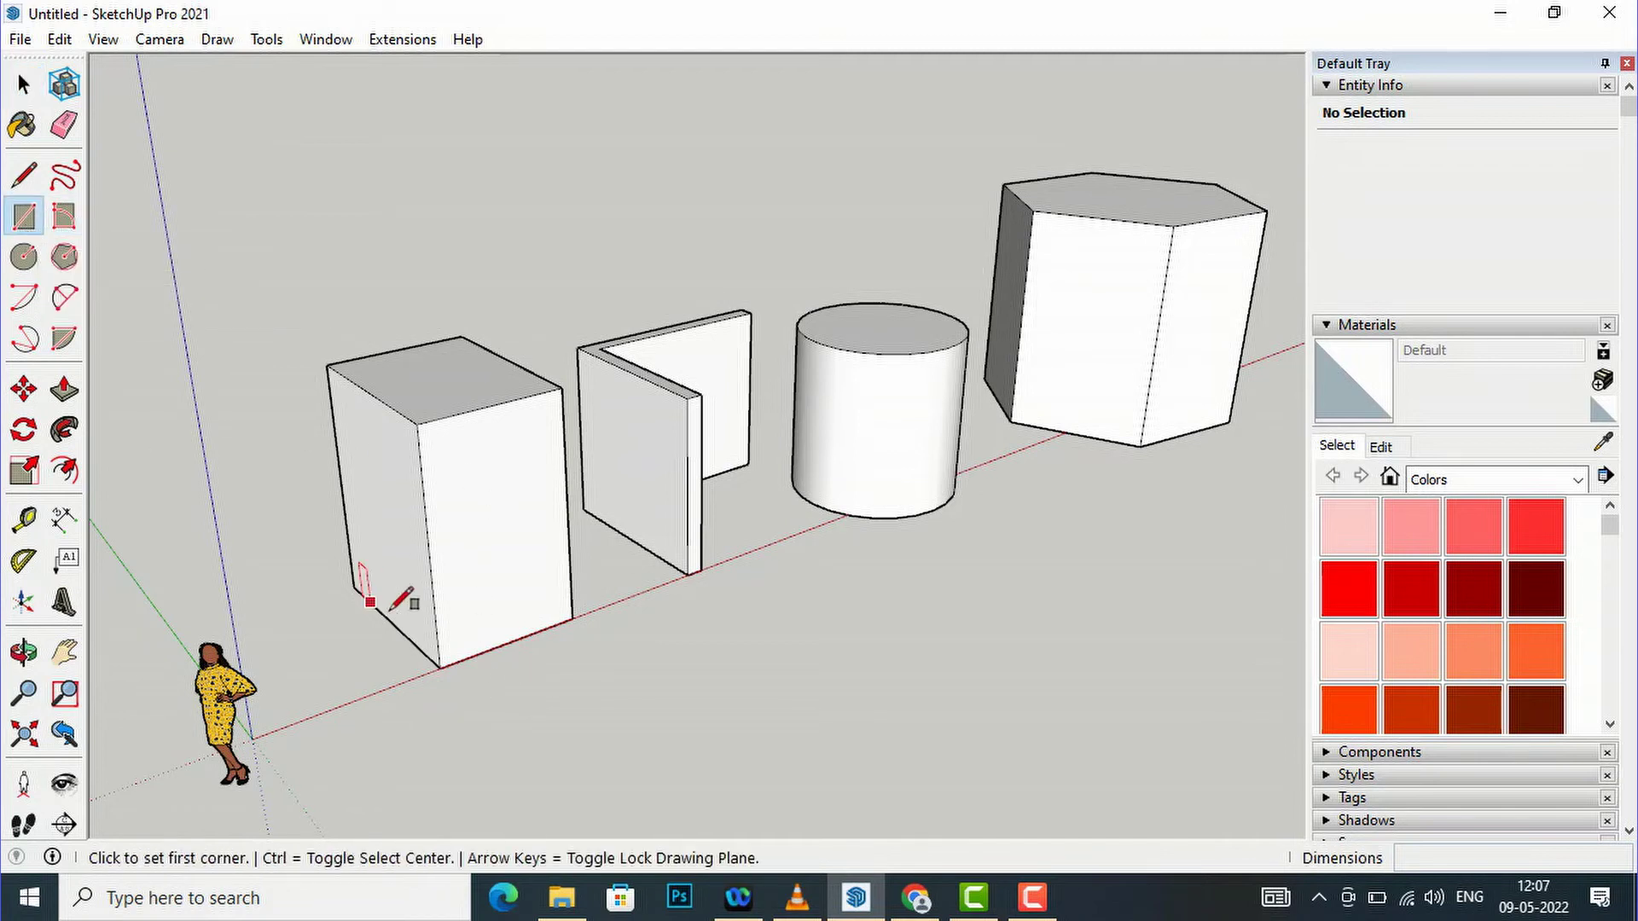
{"action": "left_click", "coordinate": [484, 650]}
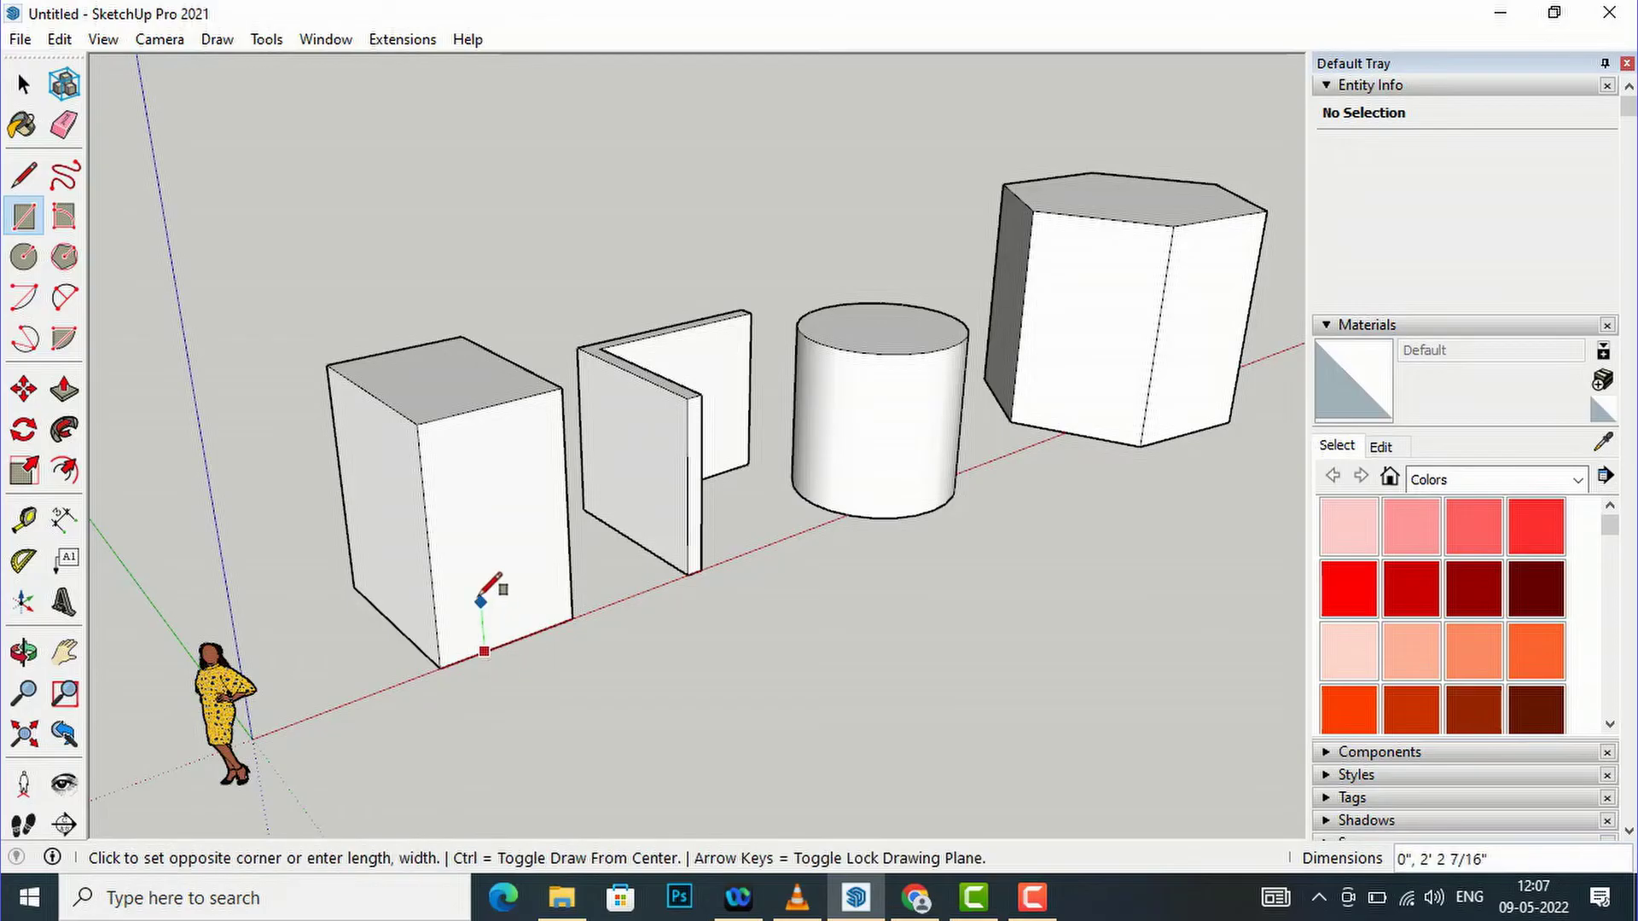
{"action": "left_click", "coordinate": [532, 470]}
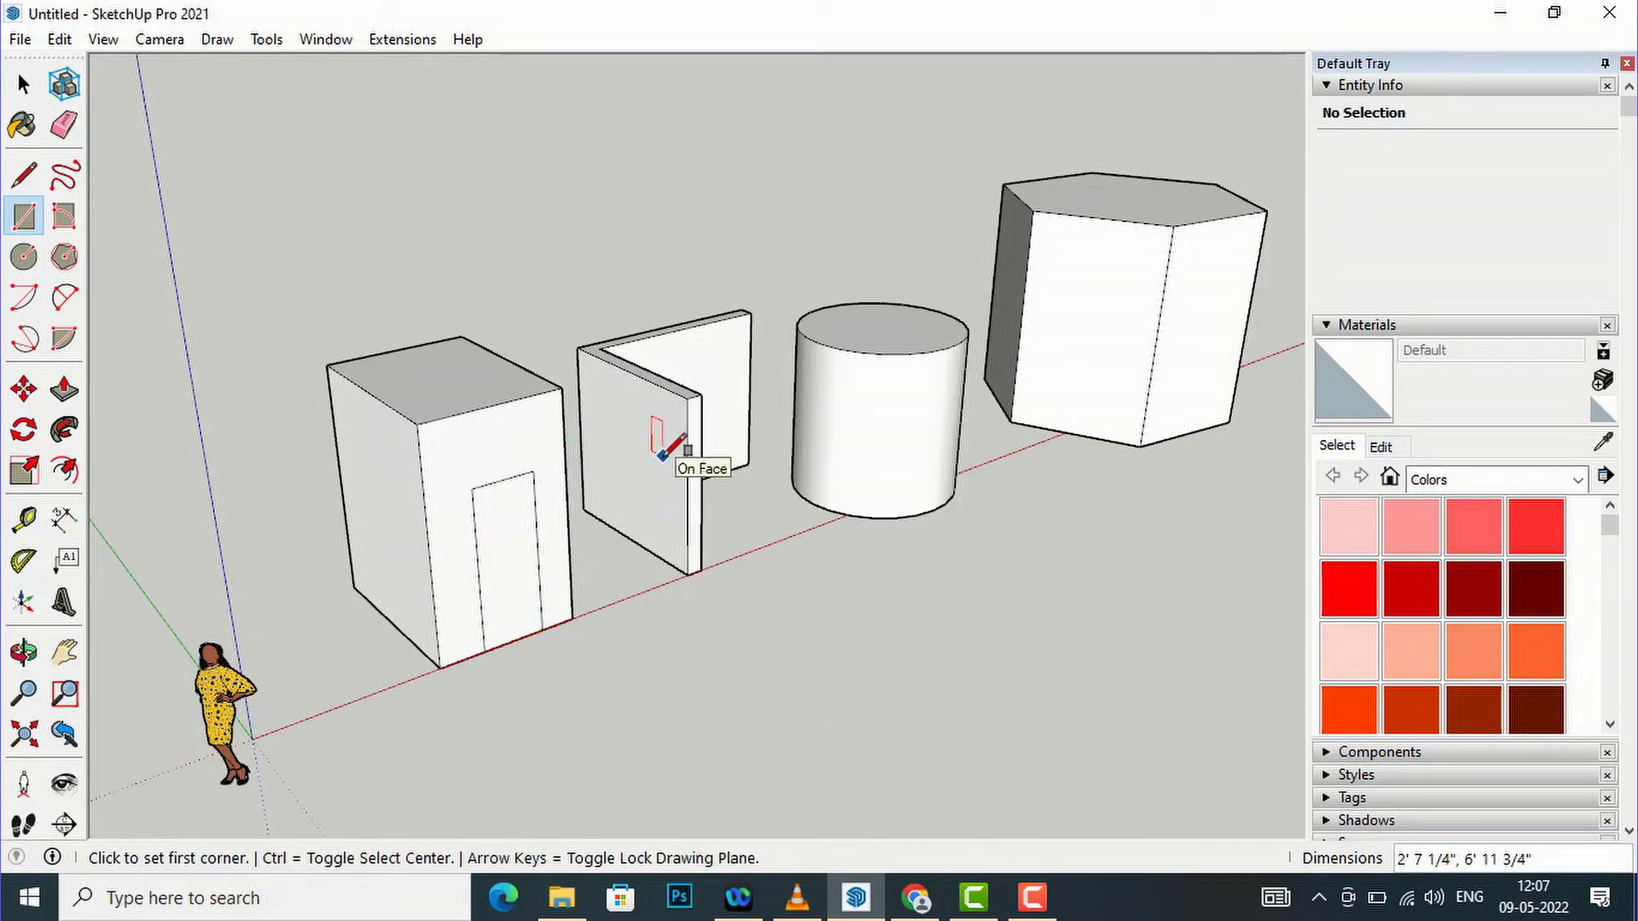
- Push the door rectangle through the box to cut the opening
{"action": "left_click", "coordinate": [62, 399]}
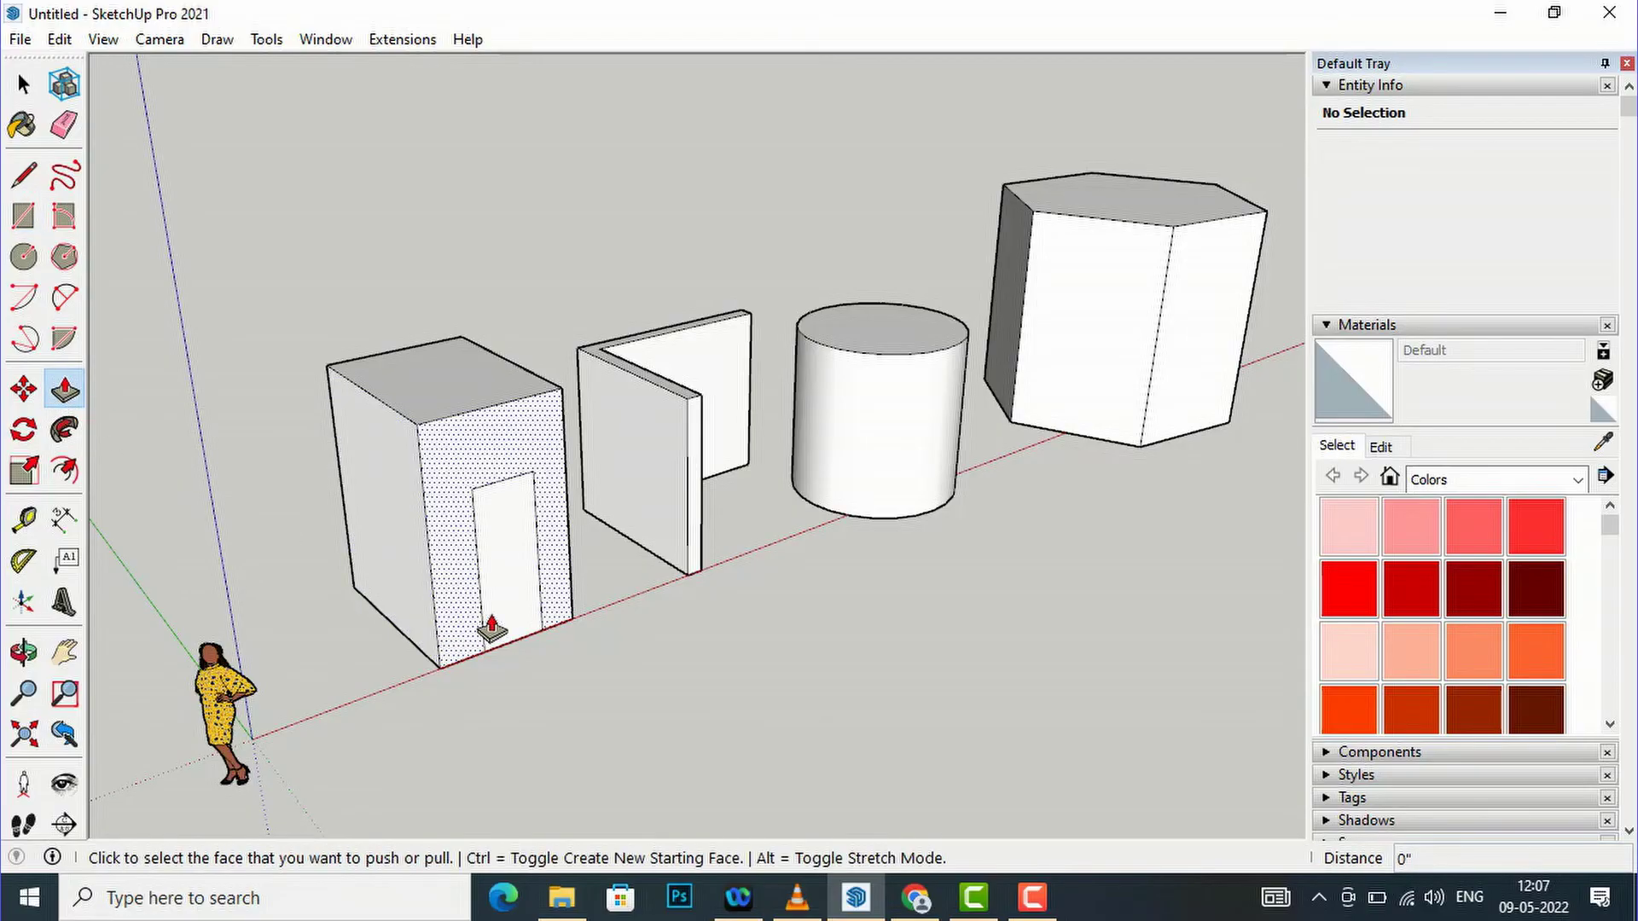
{"action": "left_click", "coordinate": [524, 585]}
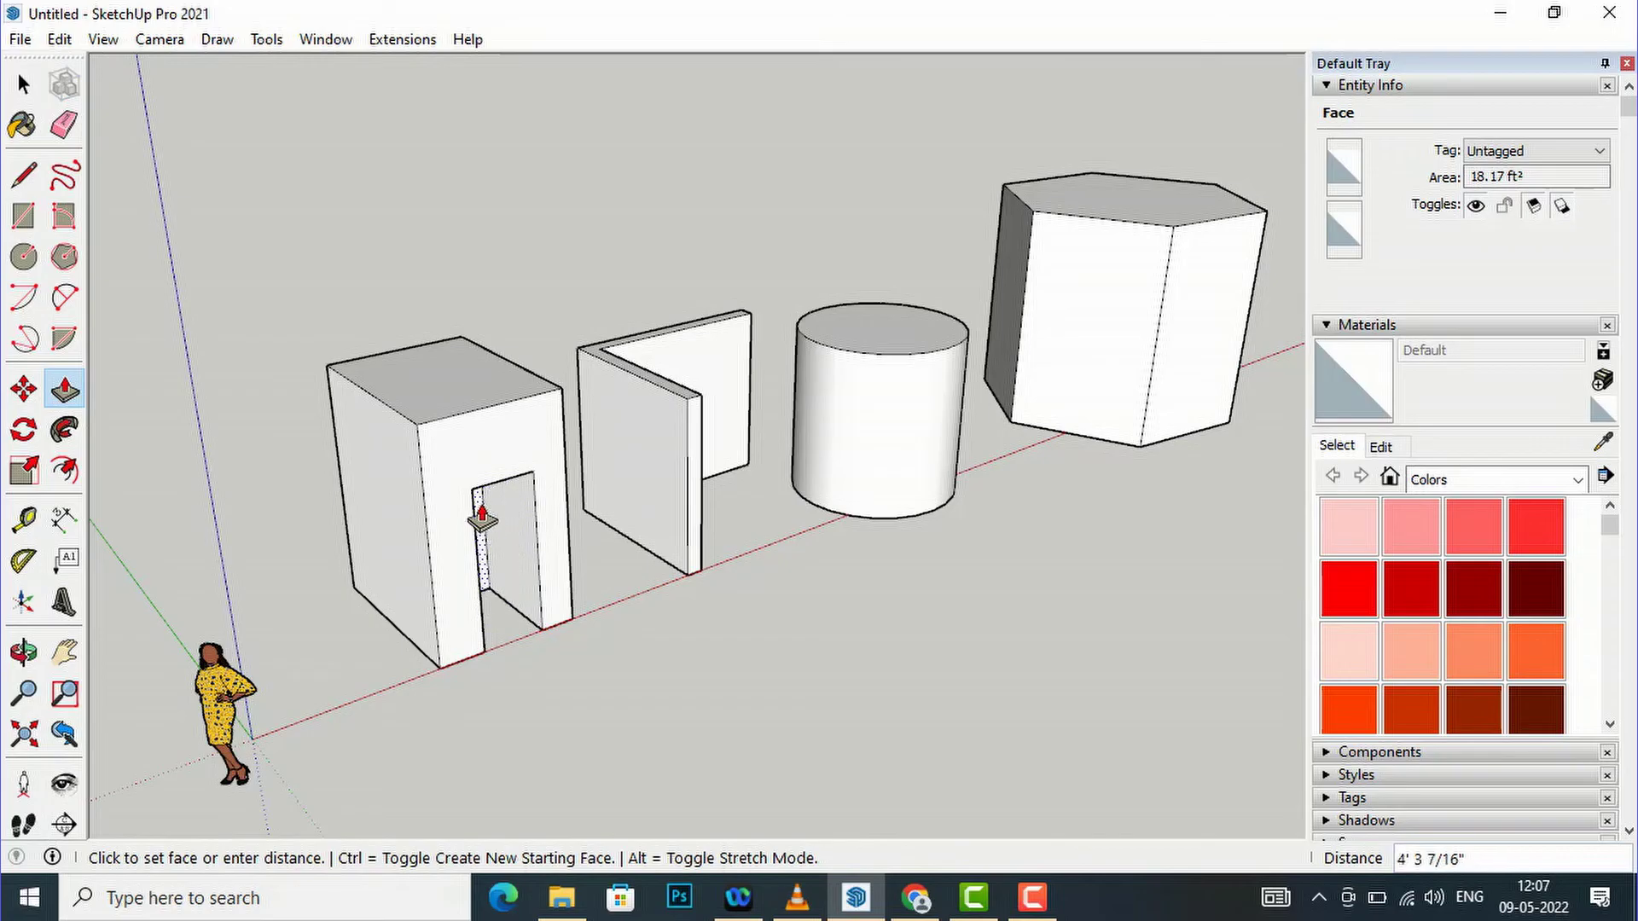
{"action": "left_click", "coordinate": [458, 492]}
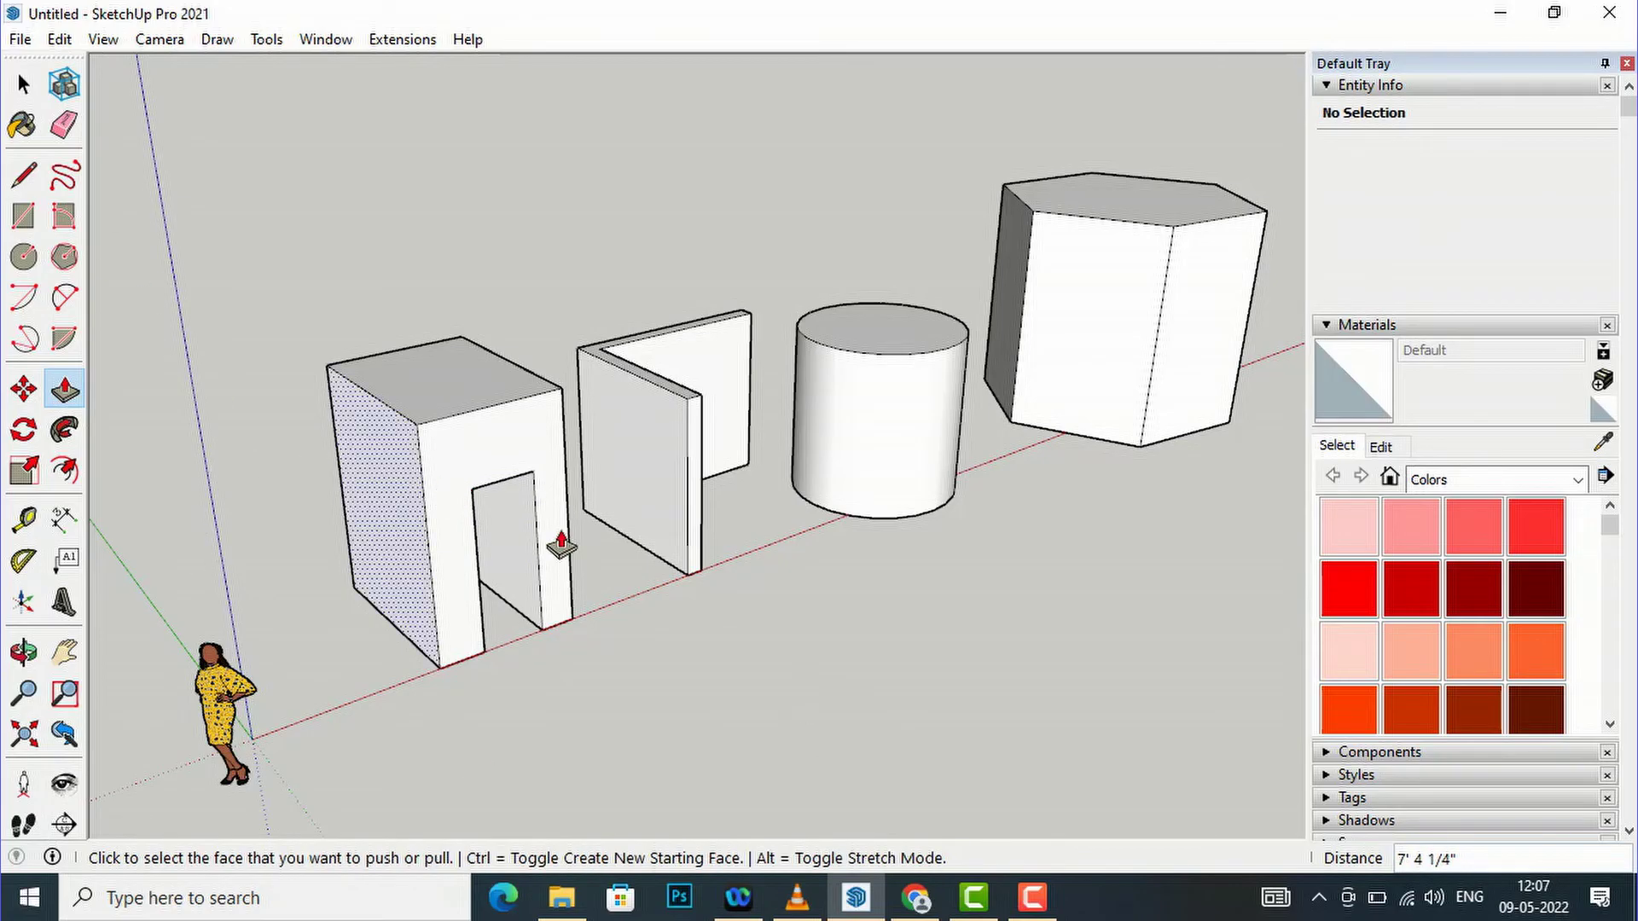
{"action": "key", "text": "o"}
{"action": "left_click_drag", "start_coordinate": [950, 632], "coordinate": [574, 611]}
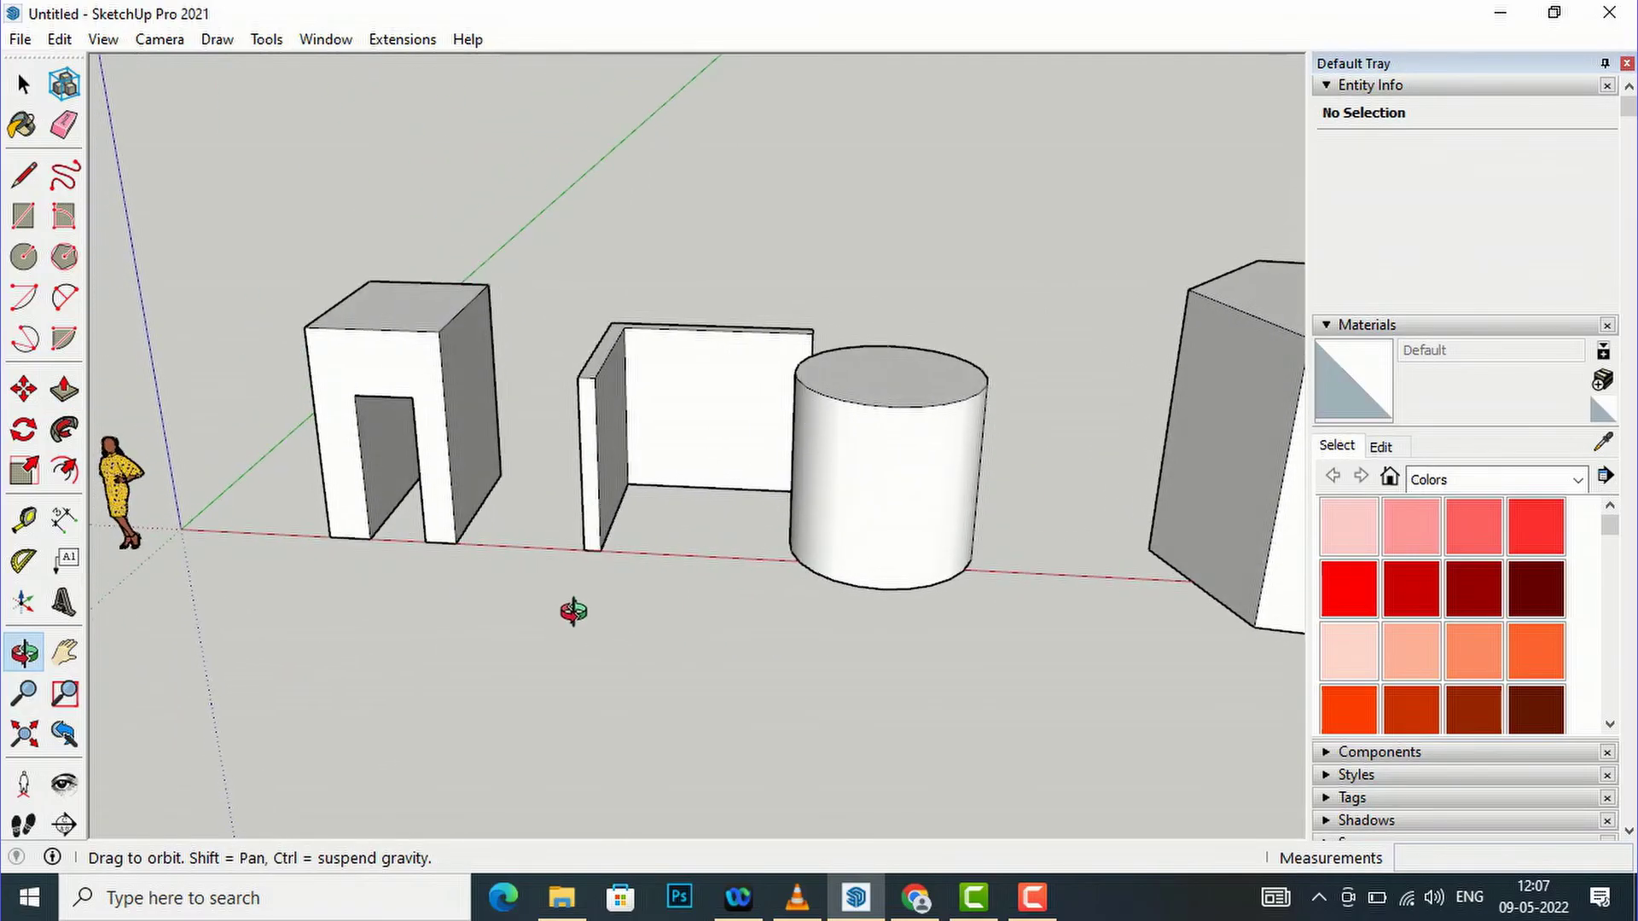
- Orbit behind the model and zoom out to view the door opening and all four solids
{"action": "left_click_drag", "start_coordinate": [801, 578], "coordinate": [1046, 581]}
{"action": "scroll", "coordinate": [480, 650], "scroll_direction": "down", "scroll_amount": 2}
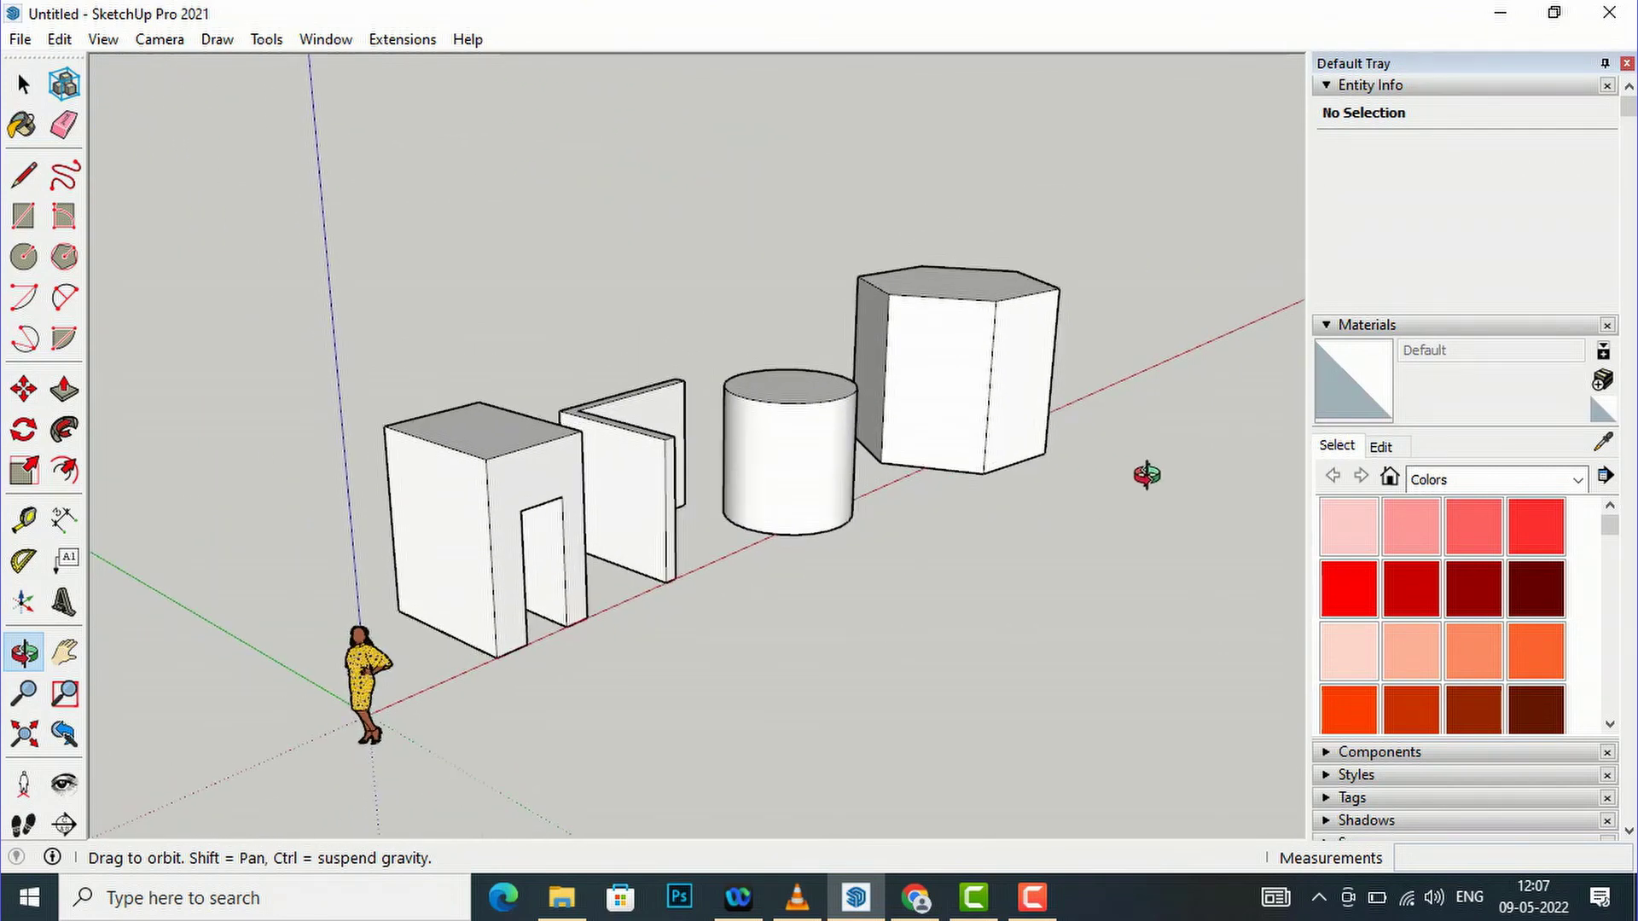
{"action": "left_click", "coordinate": [24, 84]}
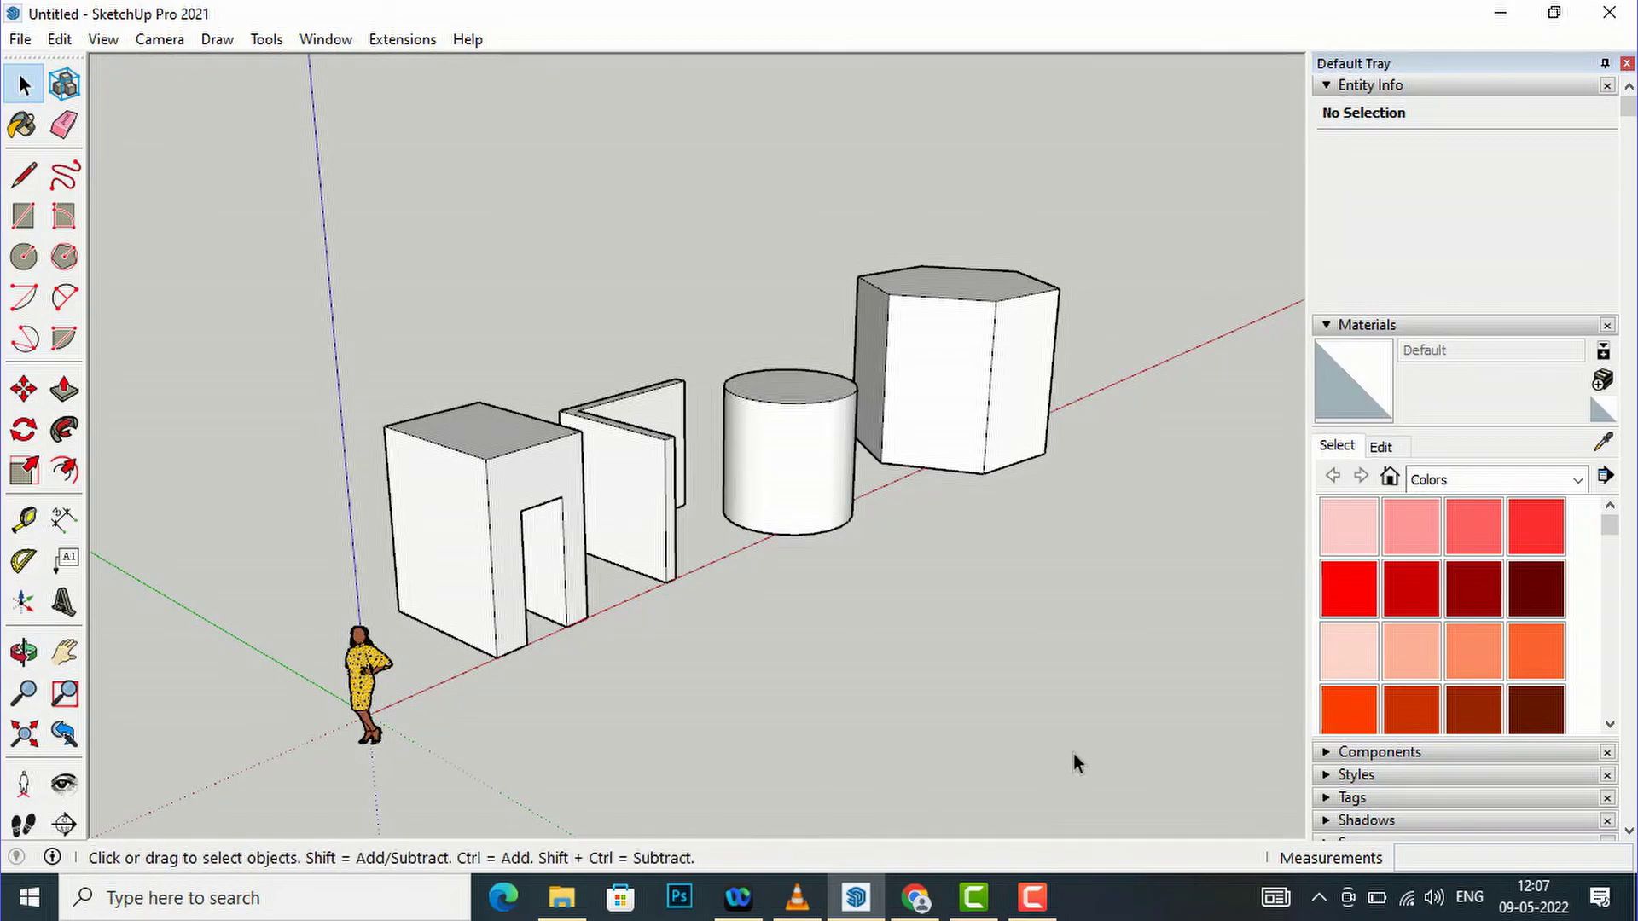